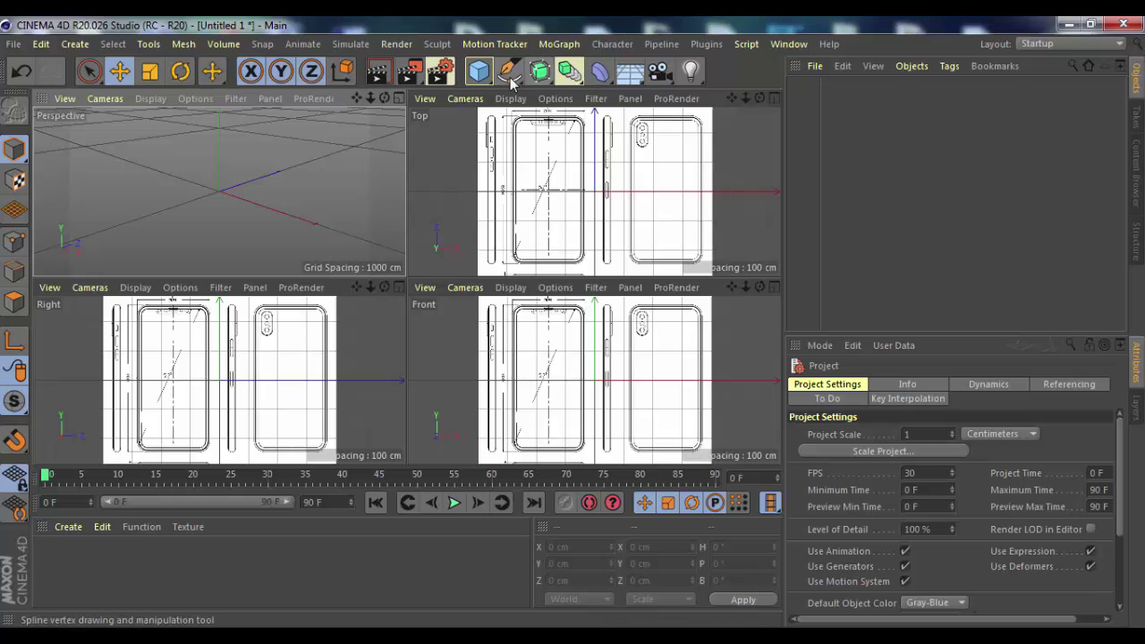
- Add a 400 × 400 cm Rectangle spline inside an Extrude and switch the Extrude off
mouse_move(509, 70)
left_mouse_down()
mouse_move(801, 127)
mouse_move(739, 98)
left_mouse_up()
left_click(739, 97, "alt")
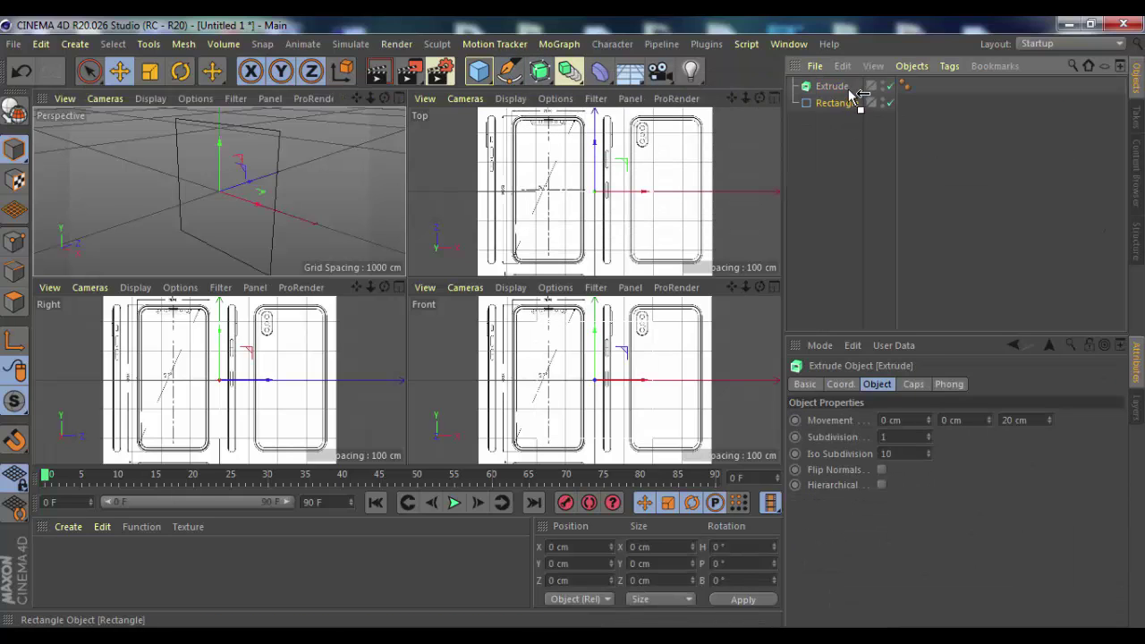
left_click(898, 85)
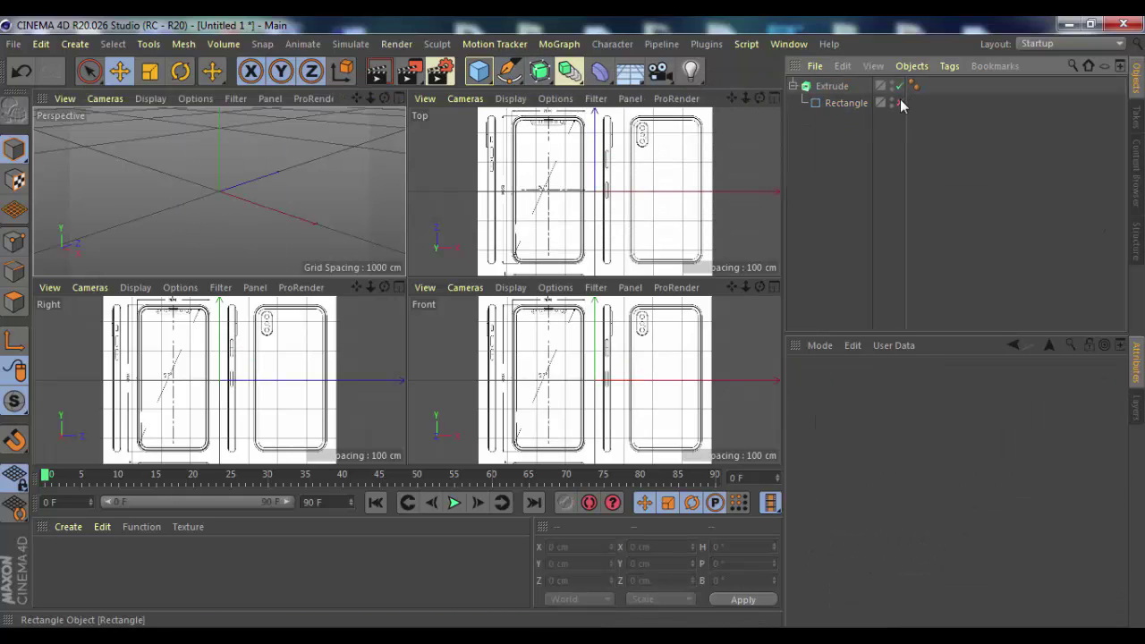
left_click(846, 103)
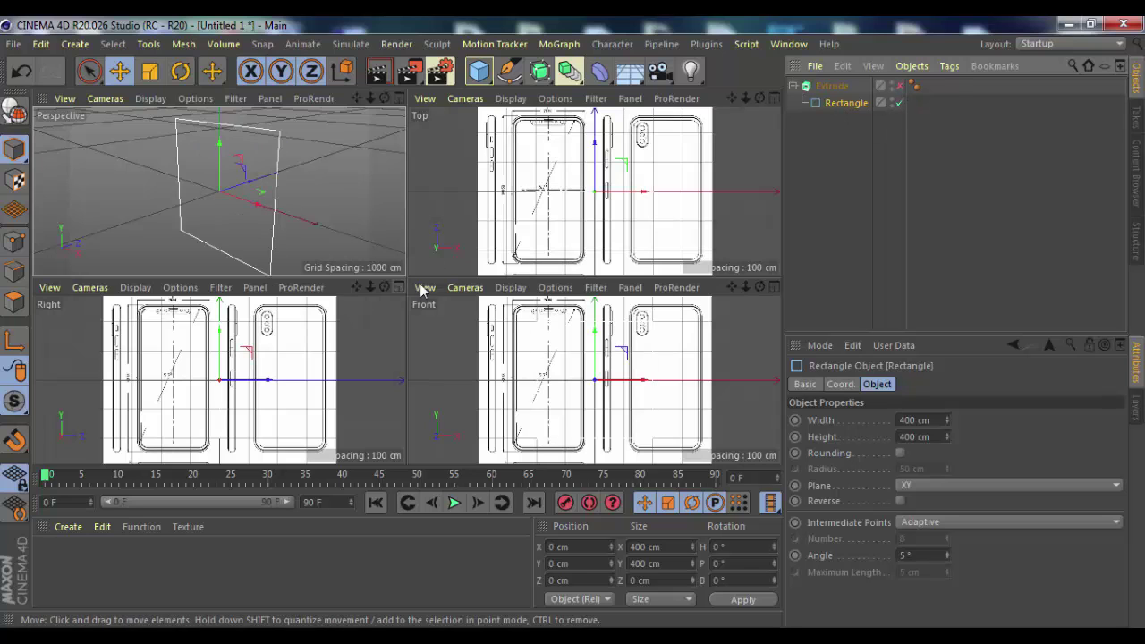
- In the maximized side view, move the rectangle to Y 37.948, Z −486.551 cm over the blueprint
middle_click(268, 385)
middle_click_drag(517, 238, 646, 238, "alt")
left_click_drag(646, 238, 547, 211)
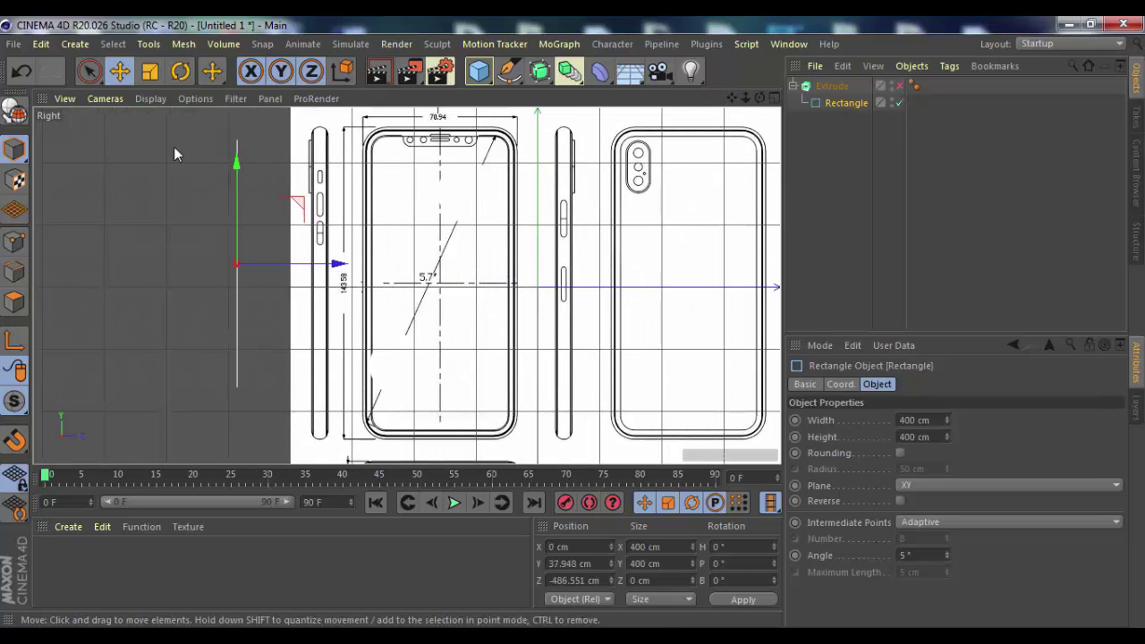
- Shift the side view's blueprint backdrop to Offset X 267.8
left_click(312, 123)
left_click(195, 98)
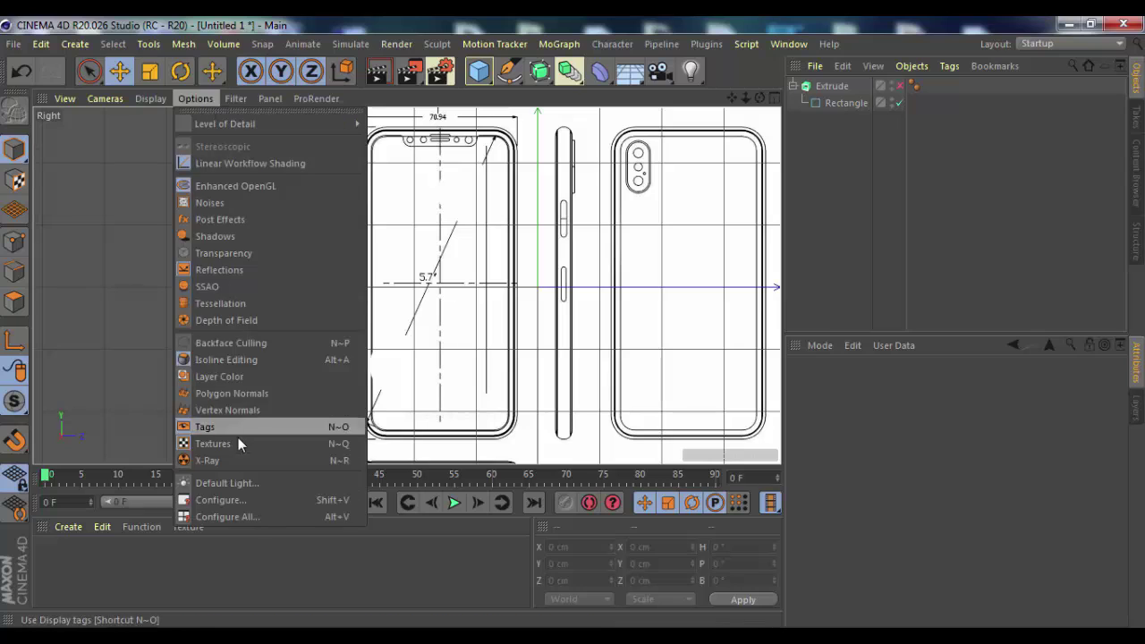
left_click(254, 496)
left_click(1001, 384)
left_click(830, 397)
left_click(898, 398)
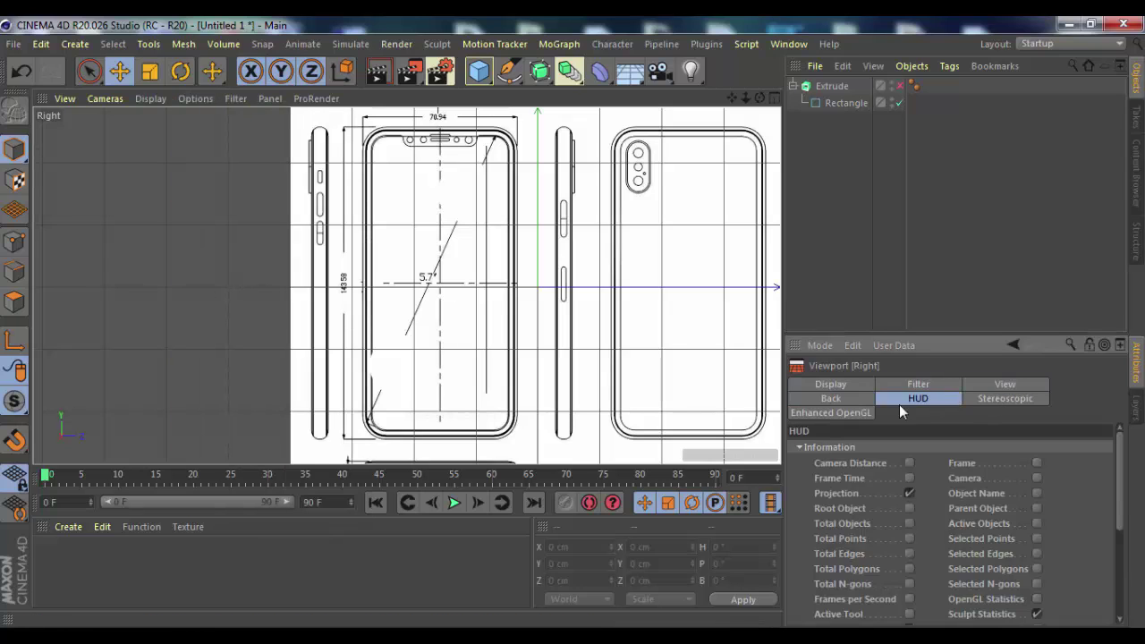
left_click(830, 398)
left_click_drag(900, 512, 974, 511)
left_click_drag(901, 511, 901, 509)
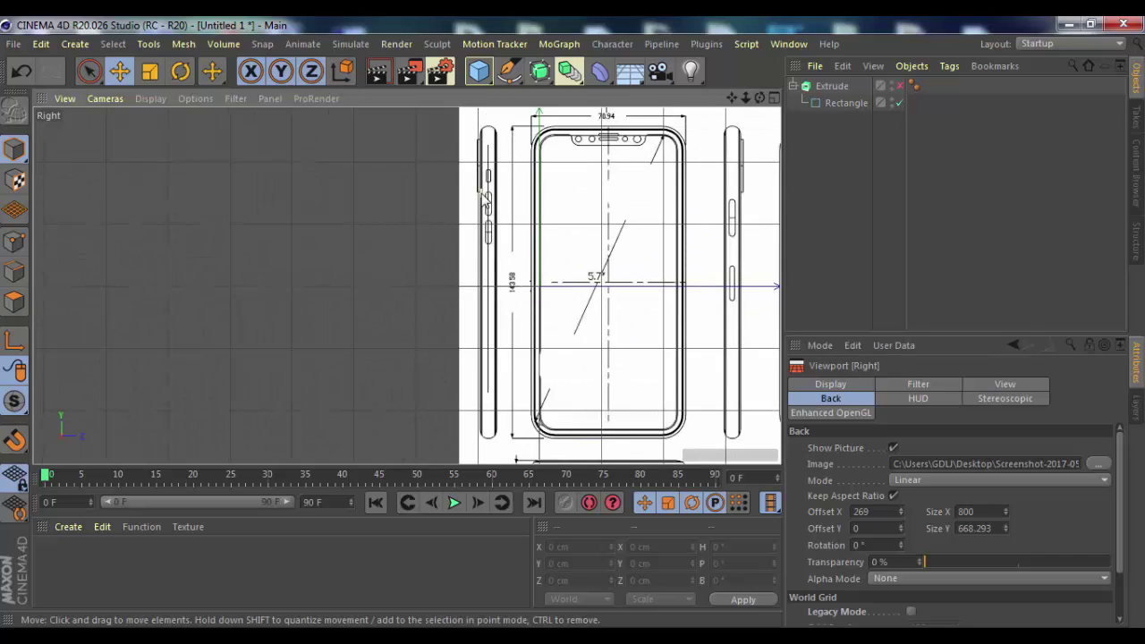
left_click_drag(745, 97, 769, 199)
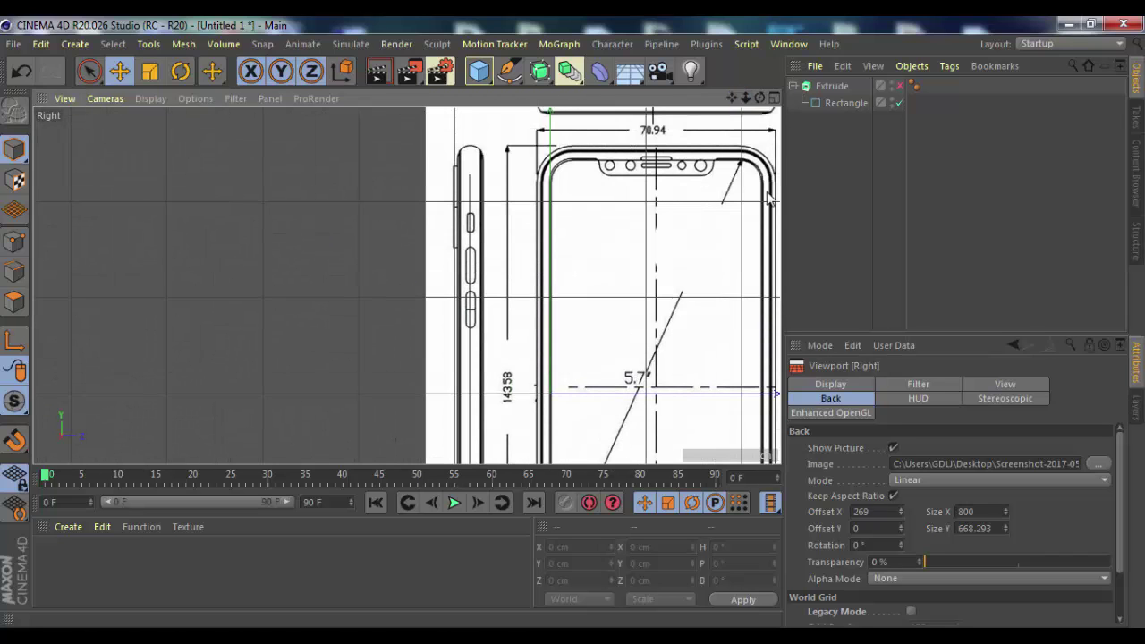
left_click_drag(904, 513, 903, 513)
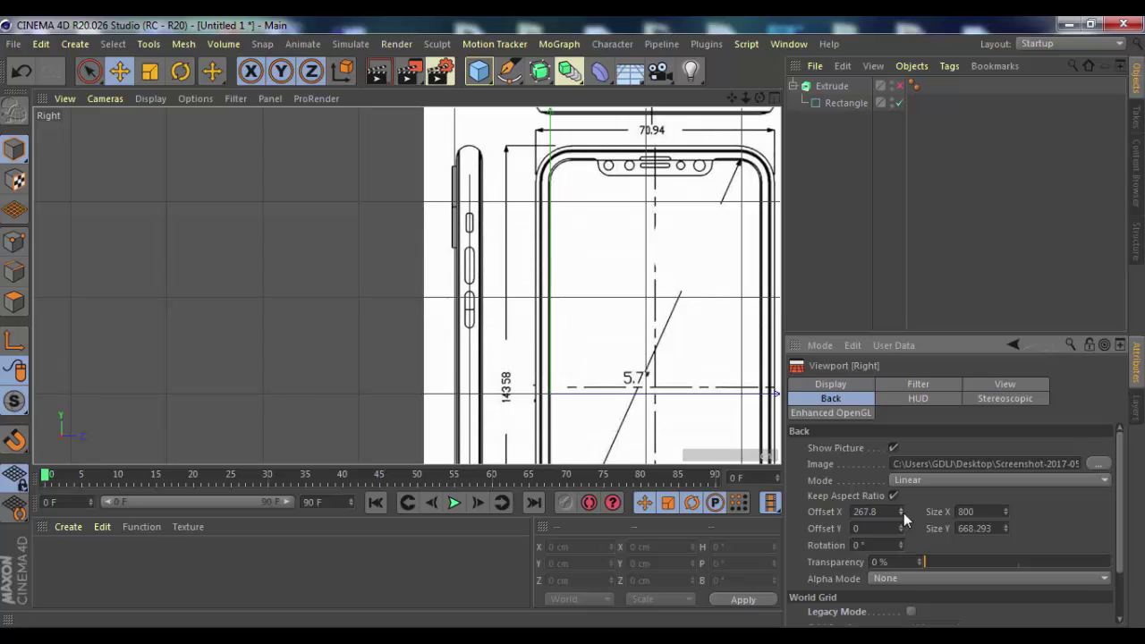
- Save the scene to the Desktop as Untitled 1.c4d and return to the four-view layout
left_click(14, 43)
left_click(53, 152)
left_click(53, 150)
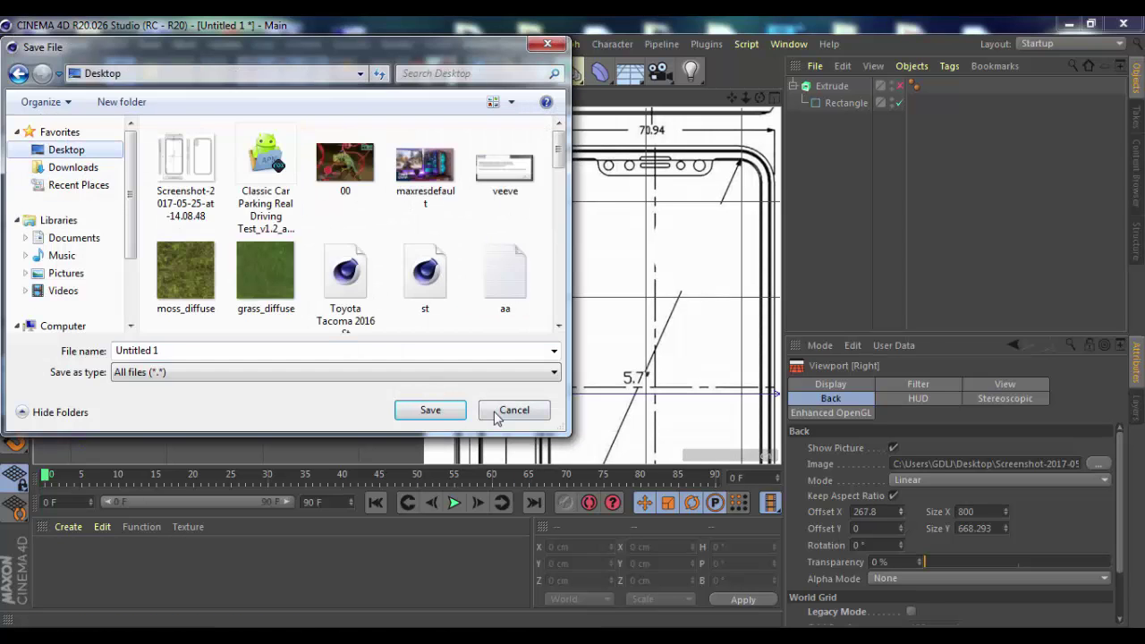
left_click(433, 409)
key("F5")
- Maximize the Front view and shift its blueprint backdrop right to about Offset X 98
key("F4")
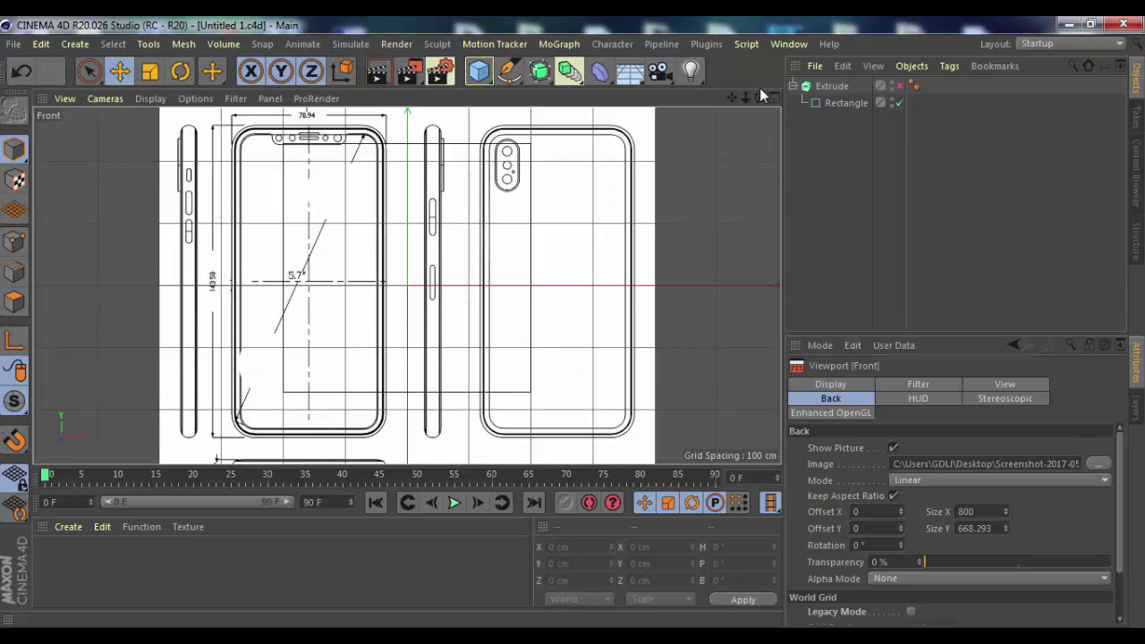
left_click(820, 105)
left_click(537, 269)
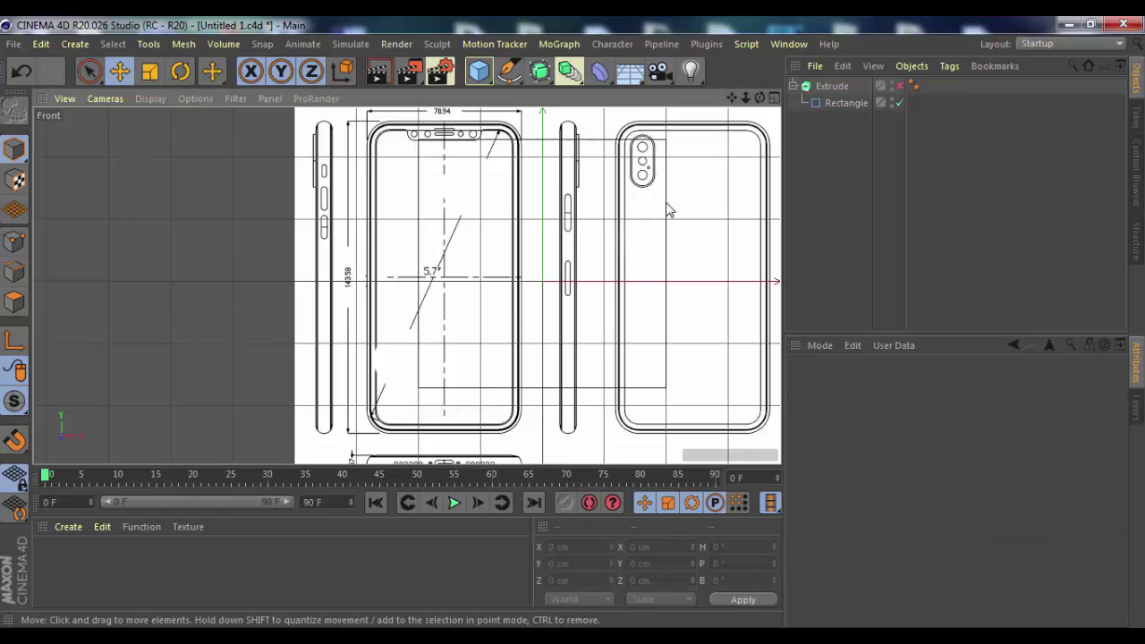
left_click(190, 99)
left_click(221, 499)
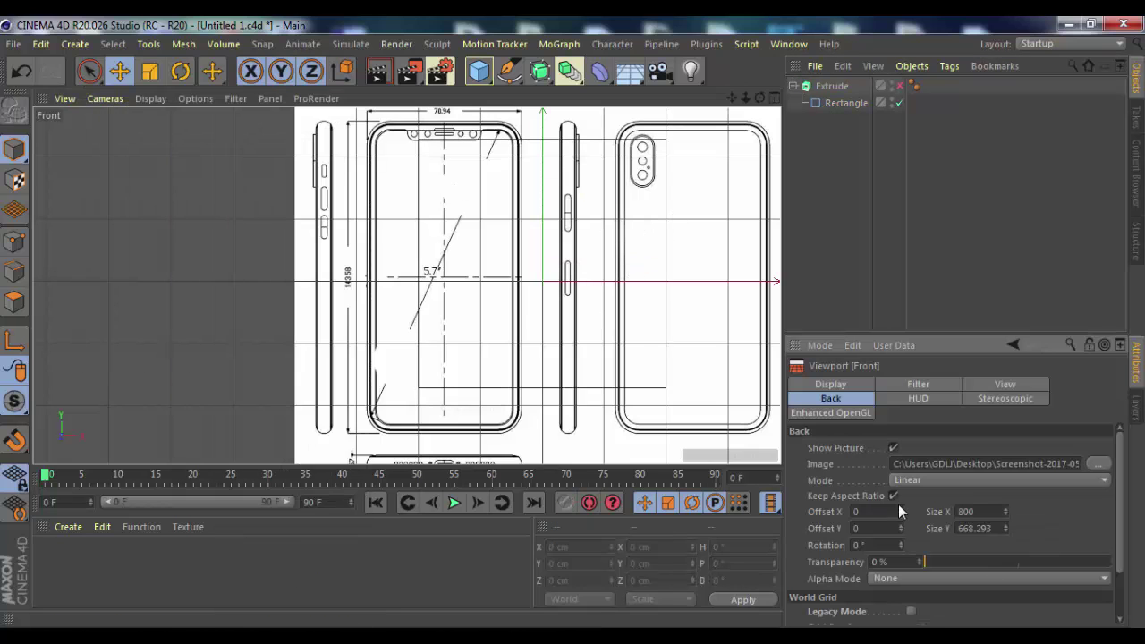
left_click_drag(901, 512, 923, 562)
- Refine the front blueprint to Offset X 158.6 and size the Rectangle 249 × 461 cm
left_click(846, 103)
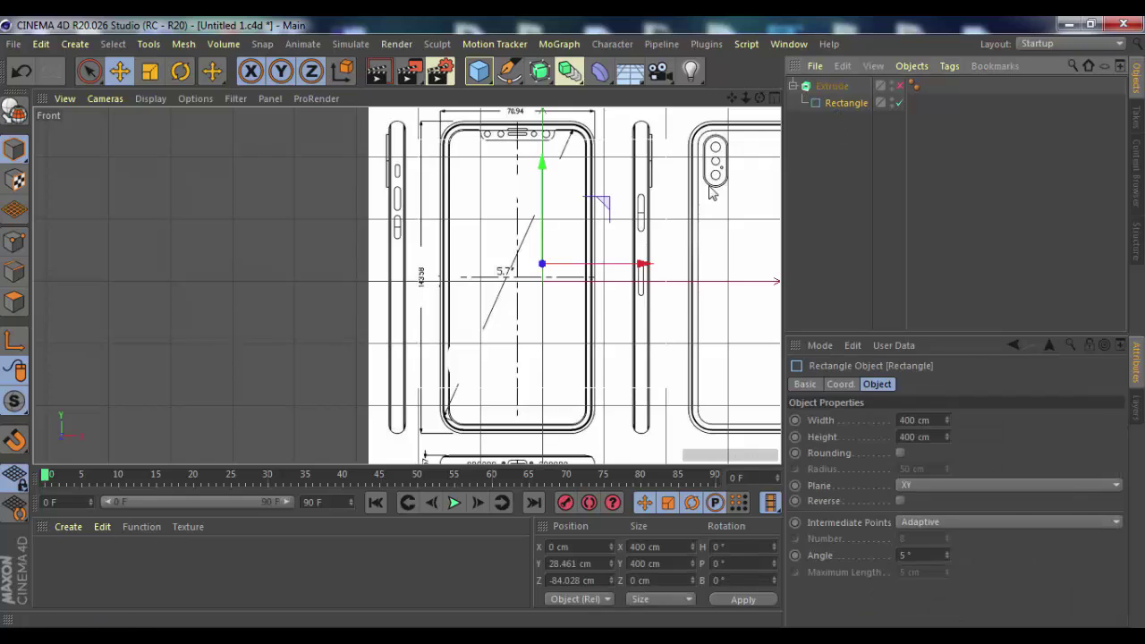
scroll(528, 265, "up", 3)
scroll(528, 265, "up", 3)
left_click_drag(731, 98, 749, 84)
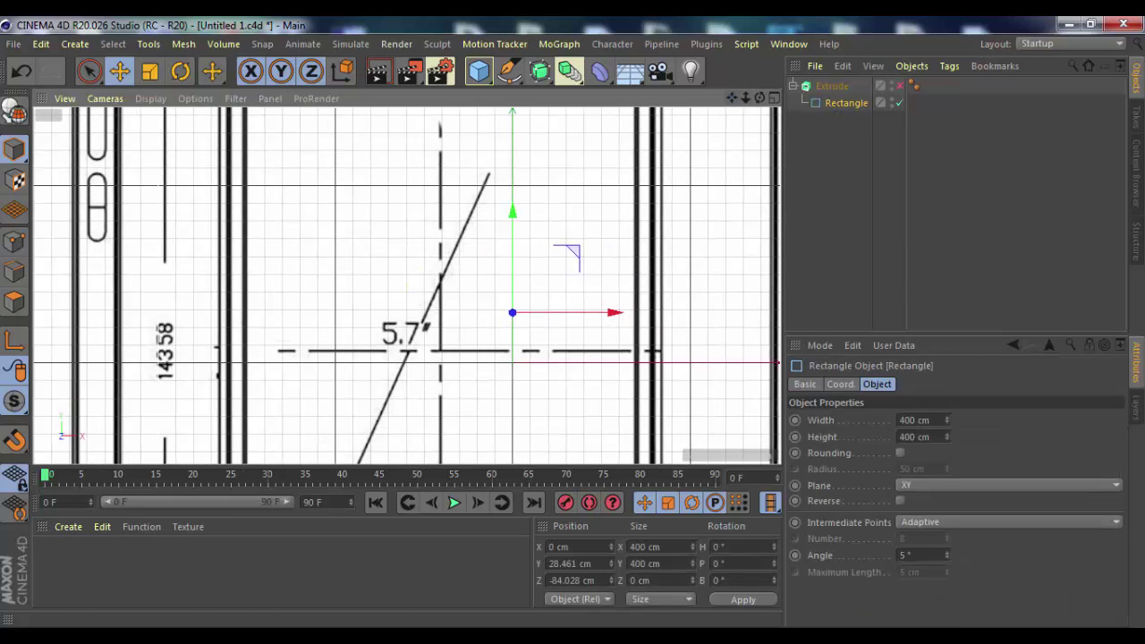
left_click(195, 99)
left_click(221, 499)
left_click_drag(900, 511, 924, 561)
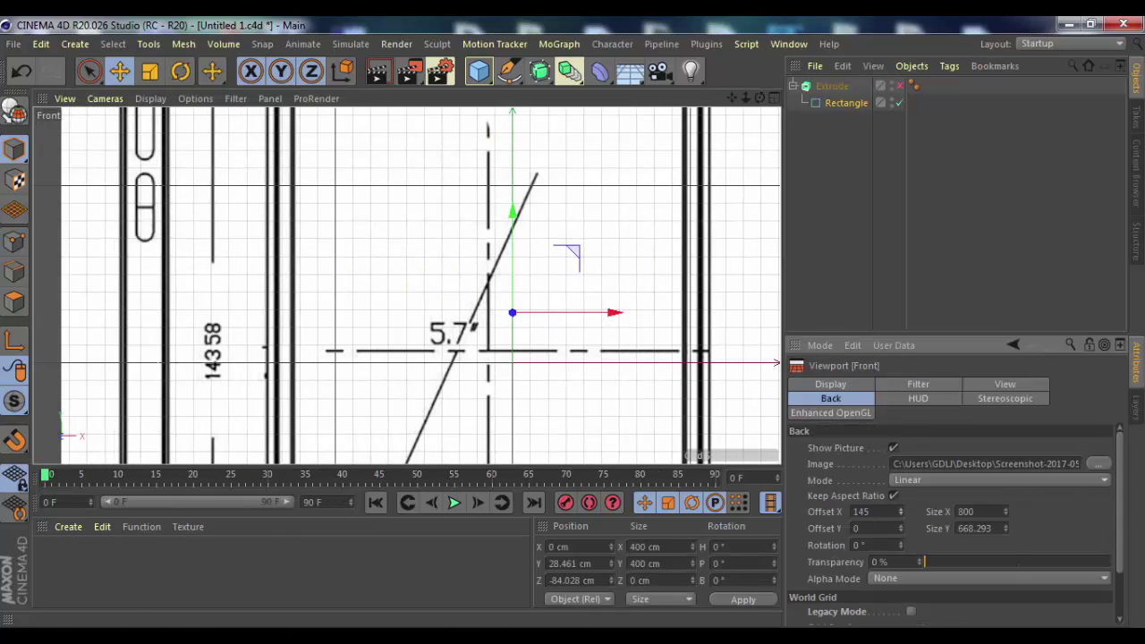
left_click_drag(899, 515, 903, 508)
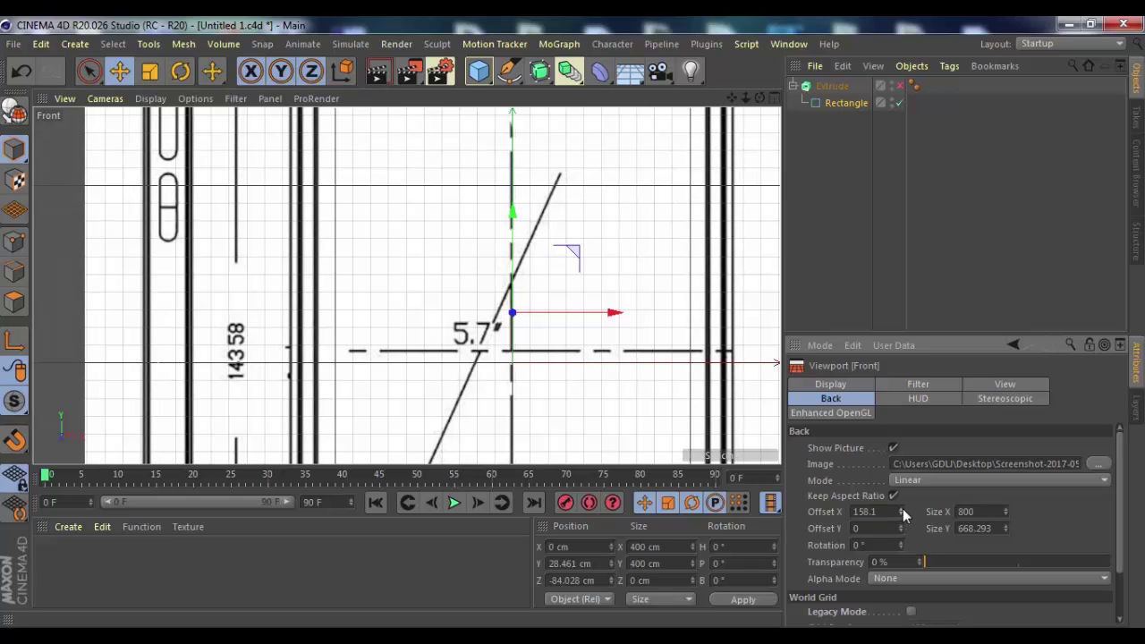
left_click(821, 101)
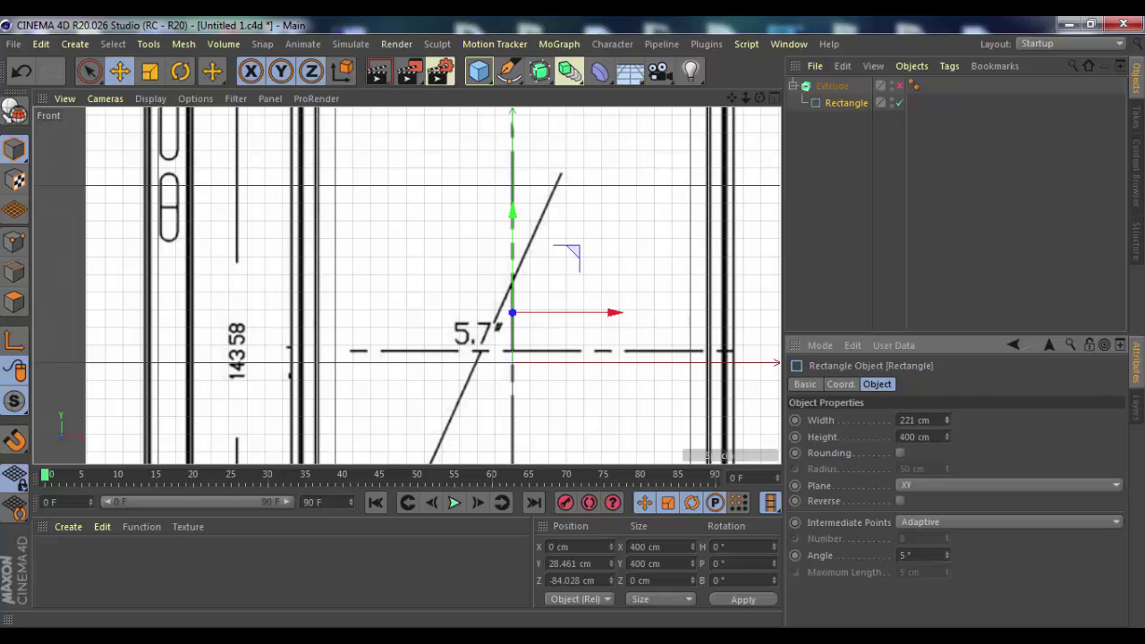
left_click_drag(747, 98, 716, 100)
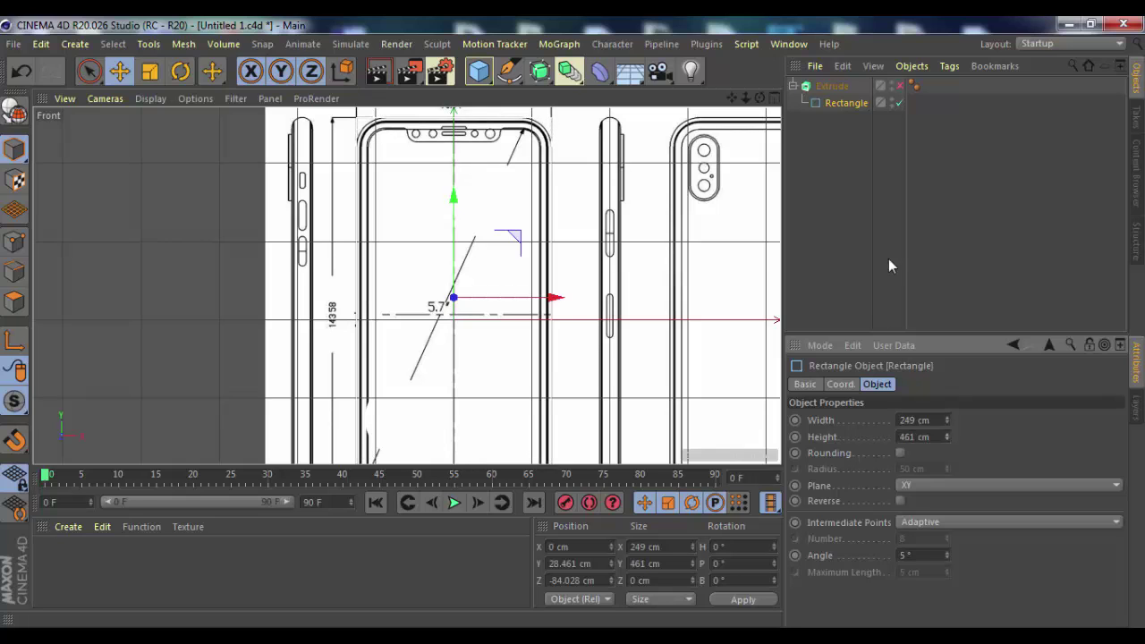
- Fade the front blueprint backdrop to 76% transparency
left_click_drag(745, 98, 715, 100)
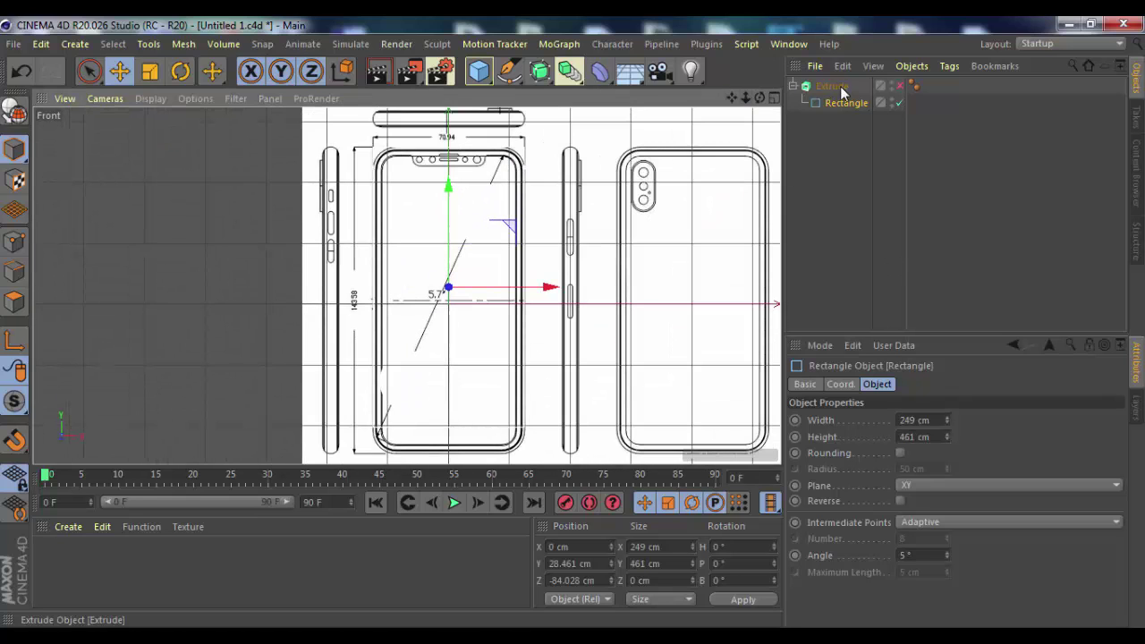
left_click(195, 98)
left_click(156, 599)
left_click_drag(930, 562, 1068, 562)
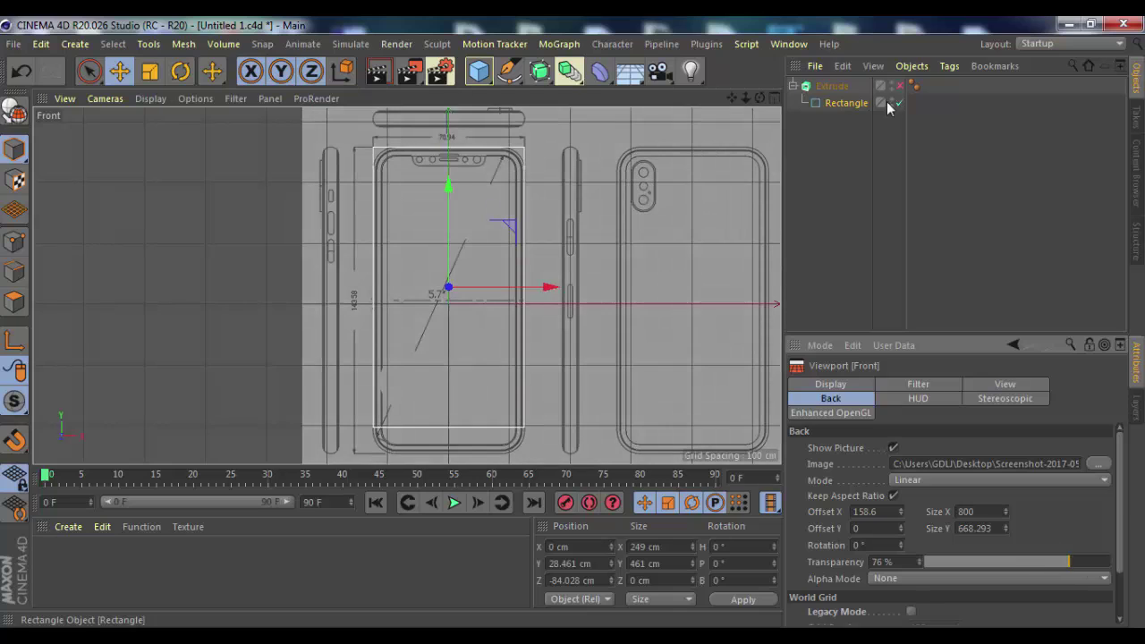
left_click(887, 103)
left_click(832, 86)
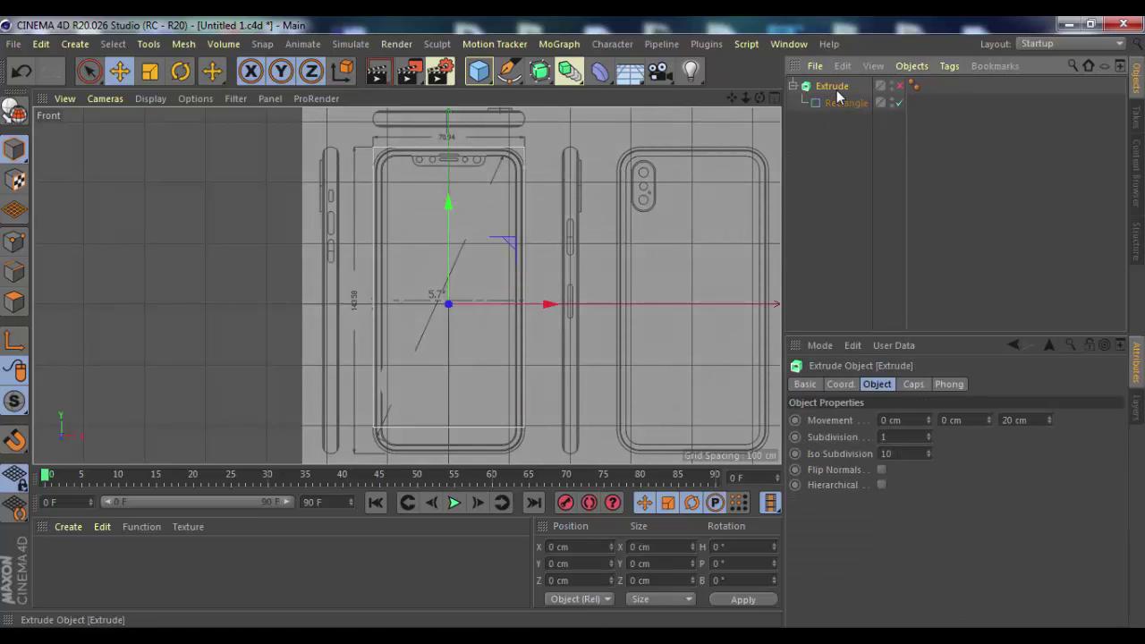
- Shift the front blueprint's Offset Y to about 22.6 to meet the rectangle
left_click(195, 99)
left_click(219, 490)
left_click_drag(900, 527, 899, 514)
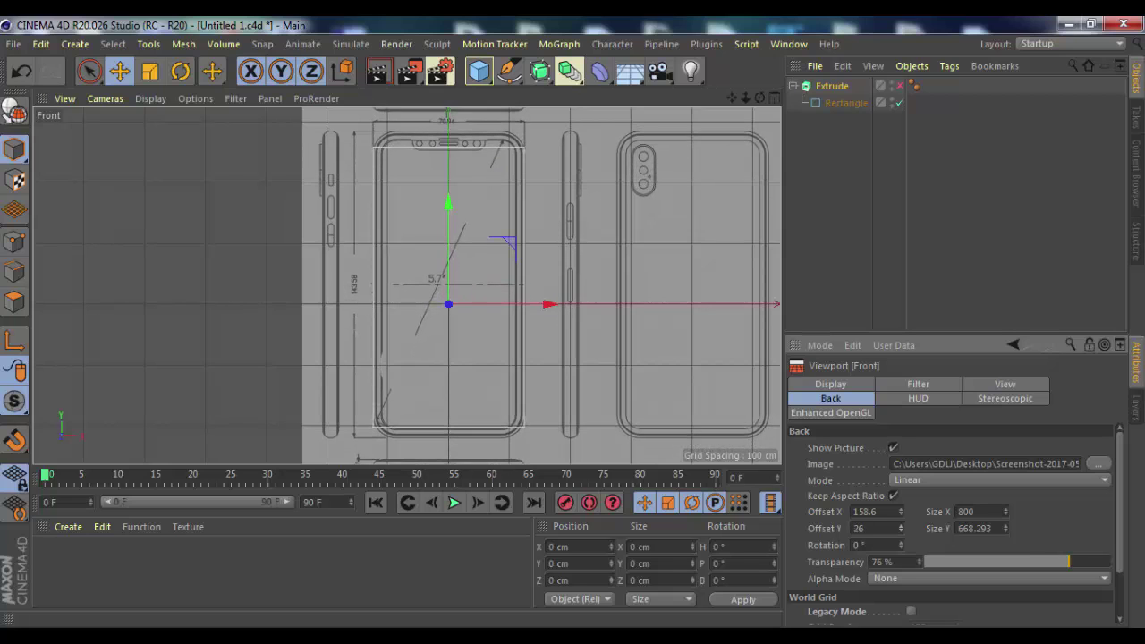
left_click(812, 103)
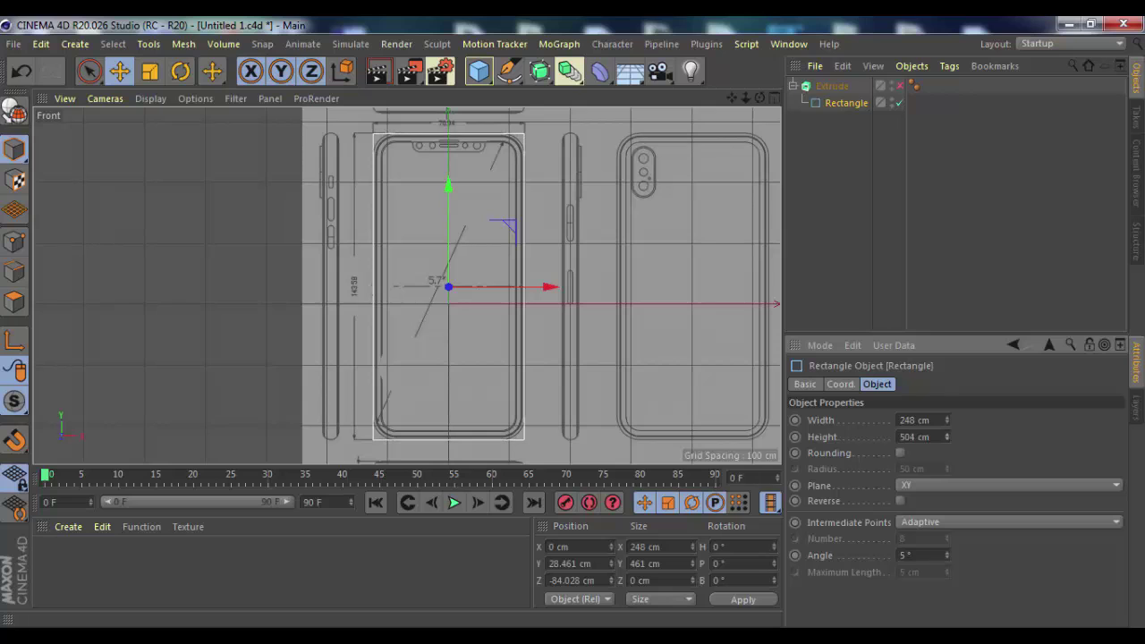
left_click(195, 98)
left_click(362, 494)
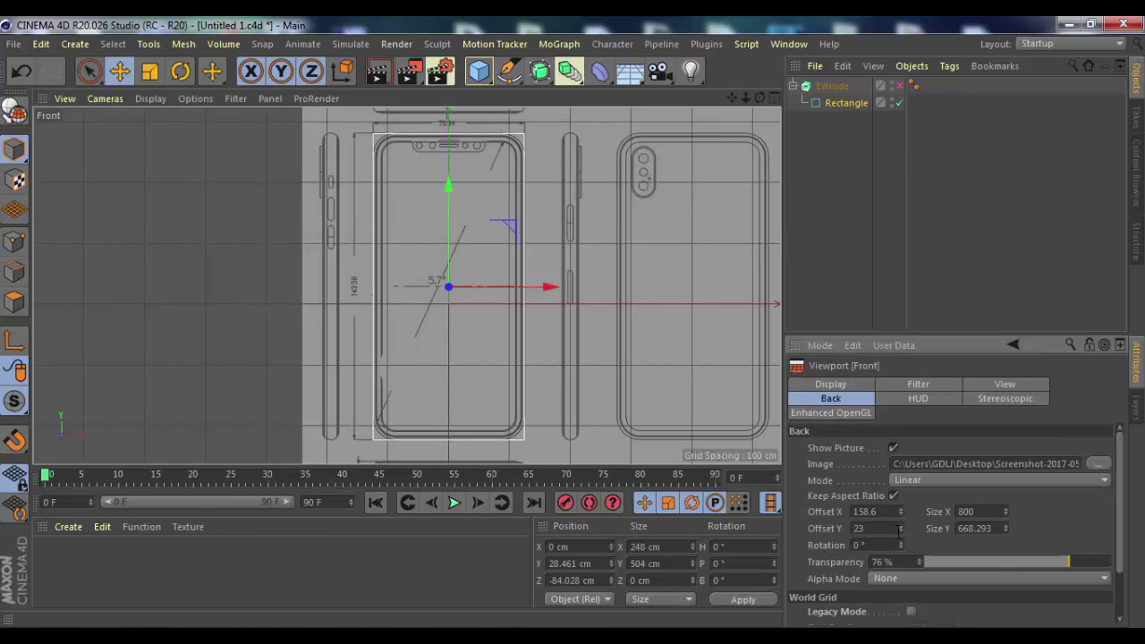
left_click_drag(900, 526, 900, 530)
- Deselect everything and maximize the Perspective view to see the extruded slab
left_click(904, 86)
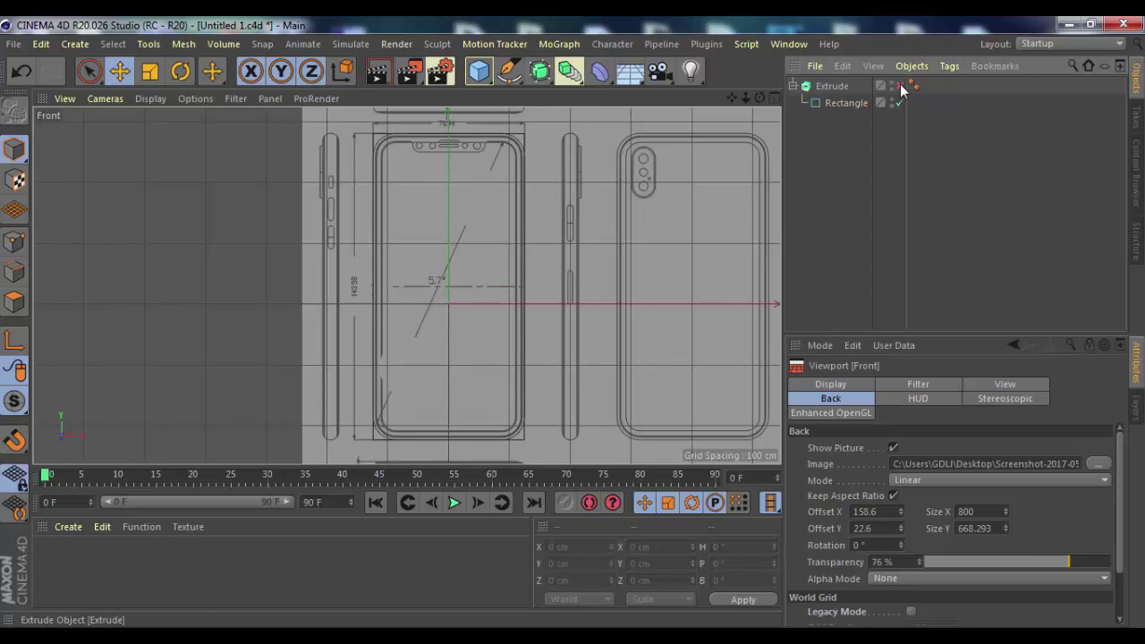
key("F5")
key("F1")
- Enable Rounding on the Rectangle and set its corner radius to 35 cm
left_click(13, 44)
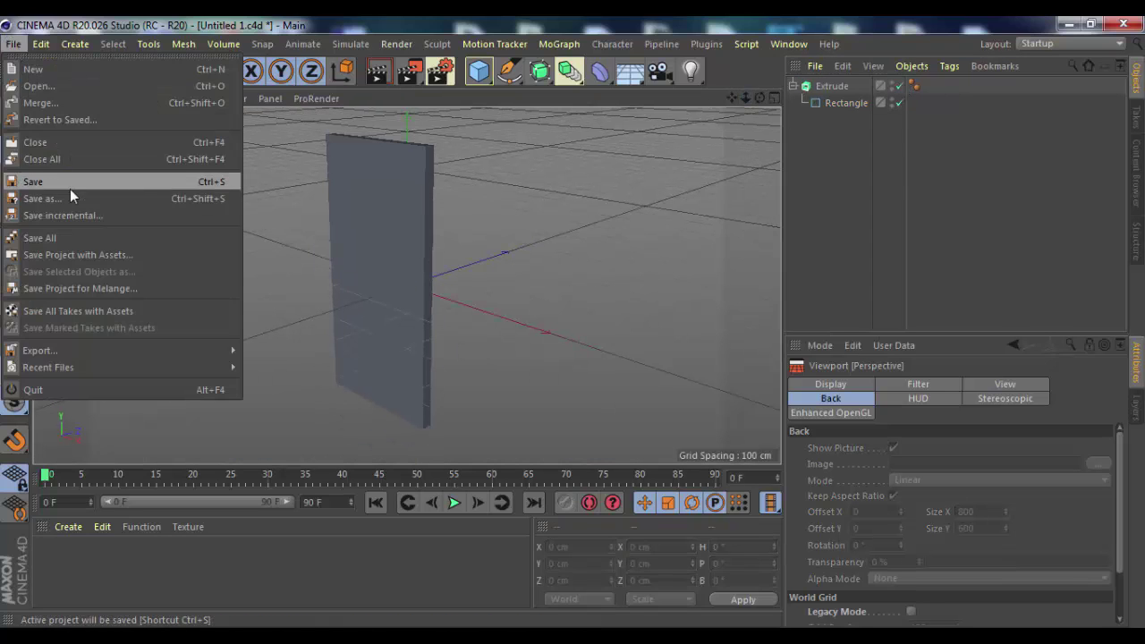
key("Escape")
left_click(846, 103)
left_click(899, 452)
left_click(775, 98)
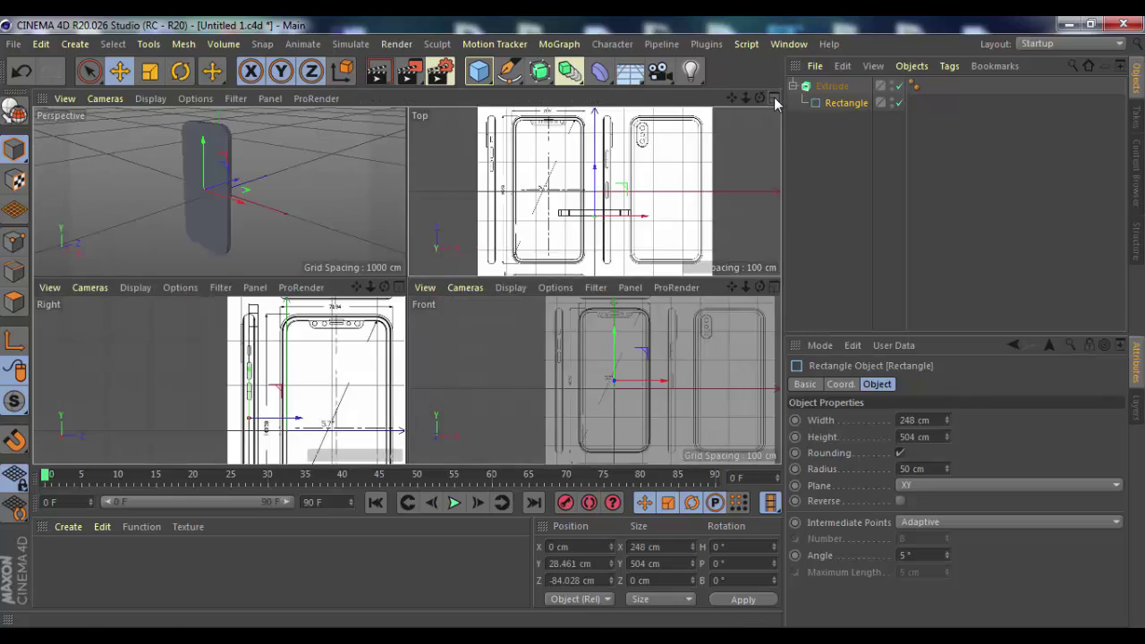
left_click(774, 286)
scroll(390, 136, "up", 5)
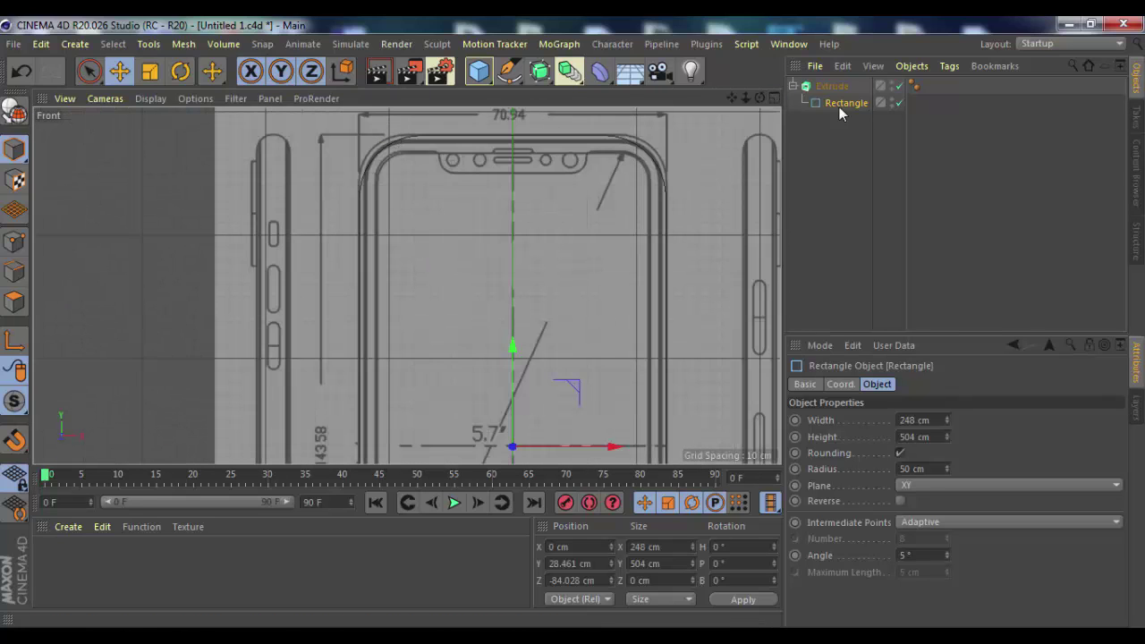
left_click_drag(947, 469, 946, 464)
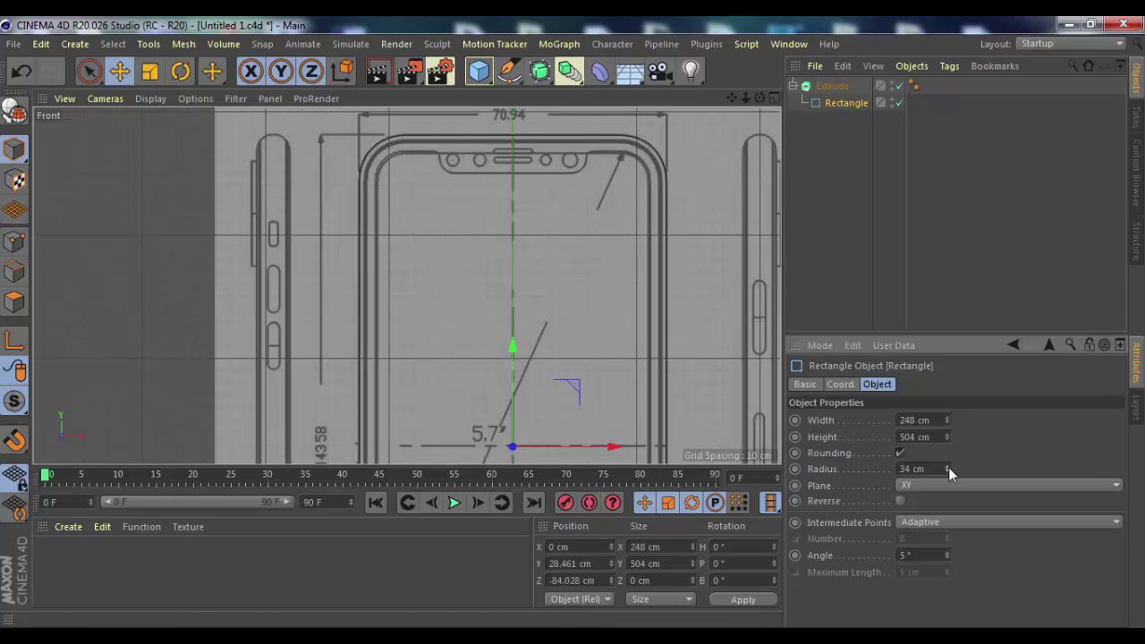
- Inspect the rounded body in Perspective, then maximize the Right view and select the Rectangle
left_click(838, 174)
left_click(775, 99)
key("F1")
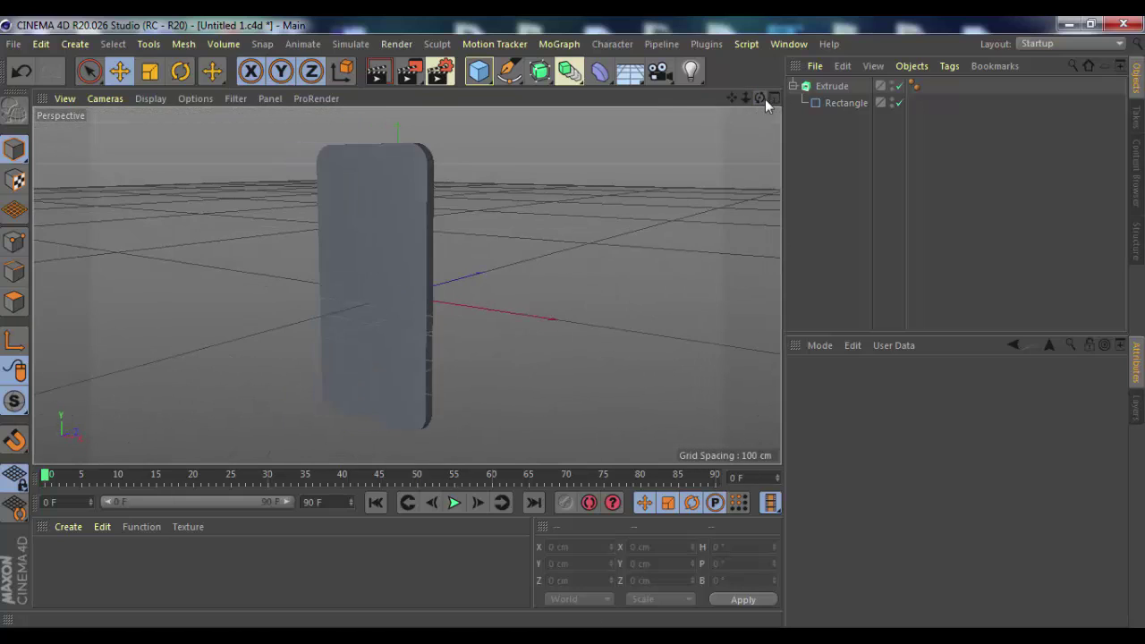
left_click(772, 98)
key("F3")
left_click(836, 103)
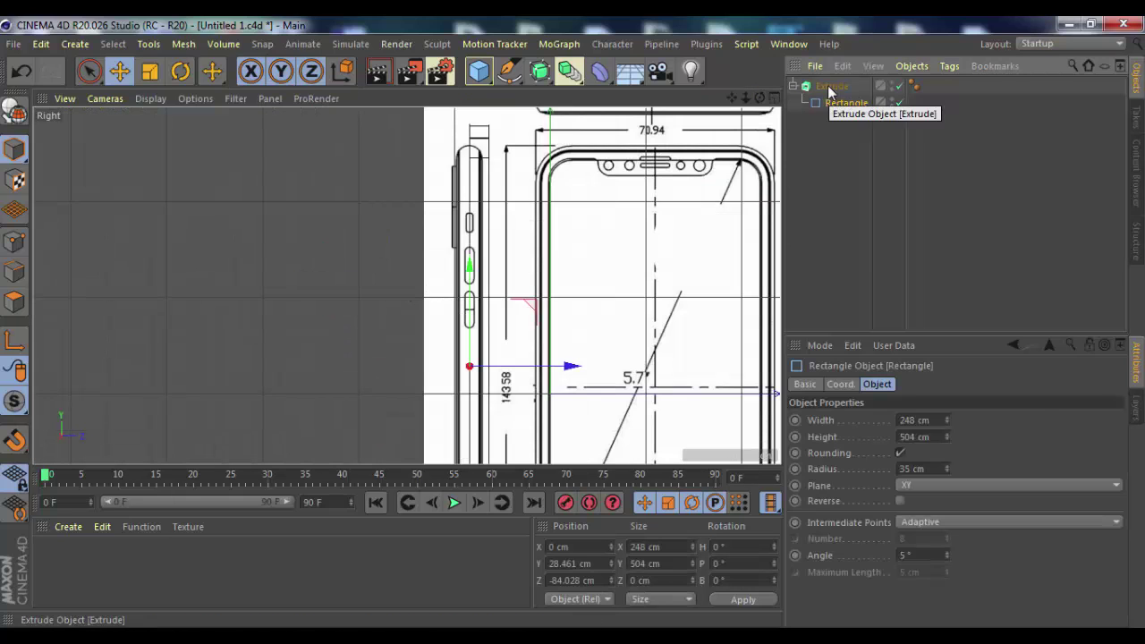
- Set the Extrude's Start and End caps to Fillet Cap with Constrain on
left_click(830, 86)
left_click(913, 384)
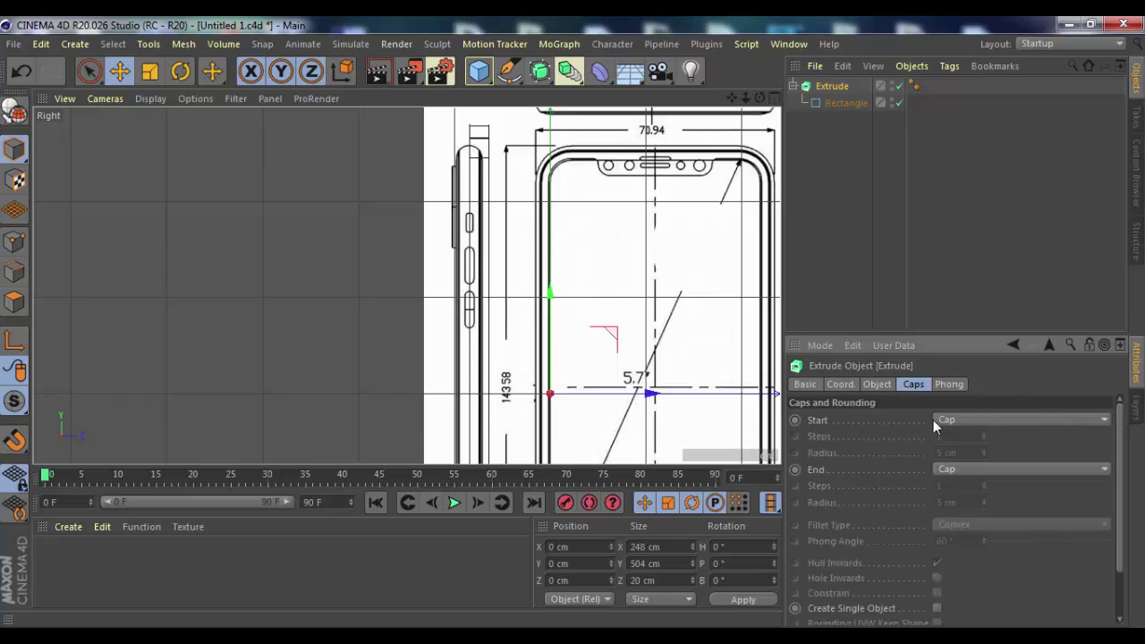
left_click(1020, 420)
left_click(958, 486)
left_click(955, 469)
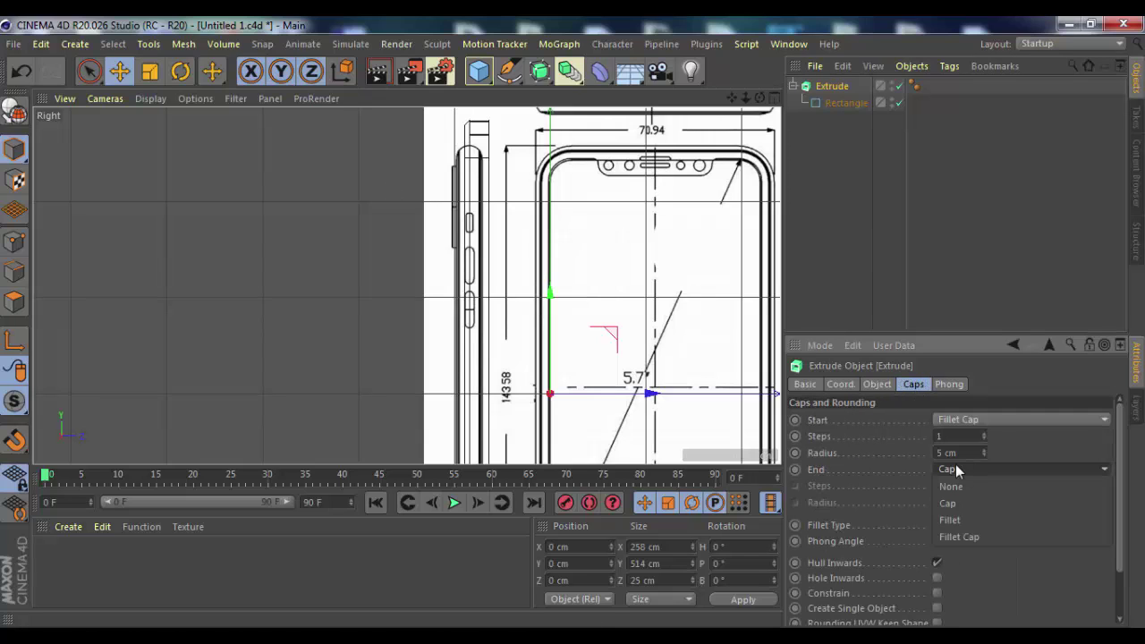
left_click(959, 538)
left_click(936, 592)
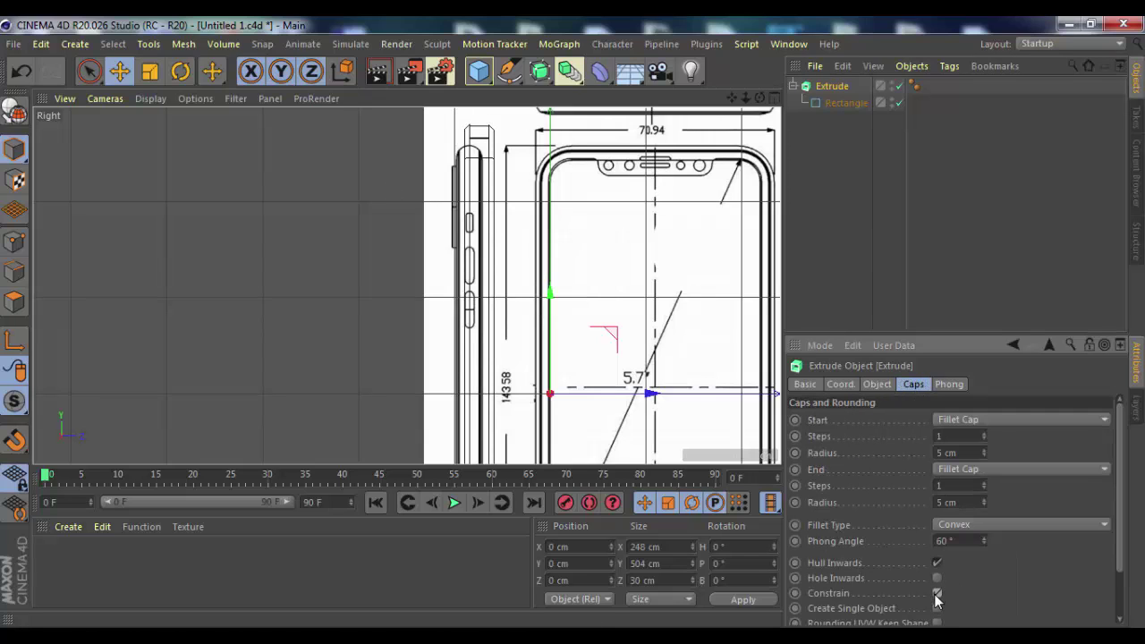
- Shift the Right-view blueprint backdrop to Offset X 277.5
left_click(846, 103)
left_click_drag(644, 288, 563, 262)
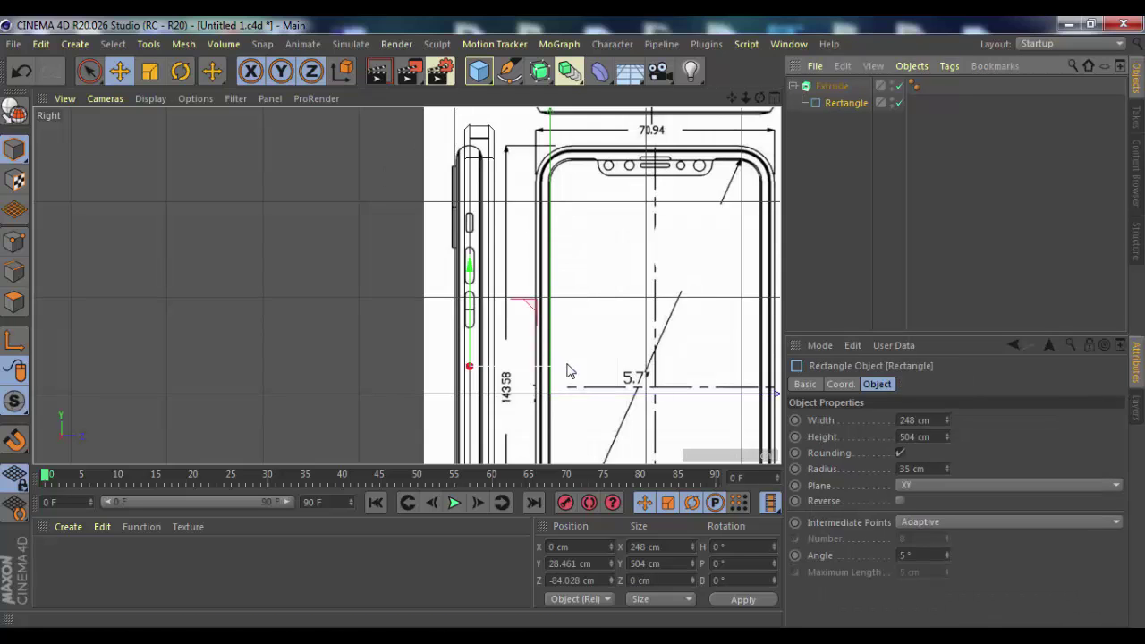
left_click(195, 98)
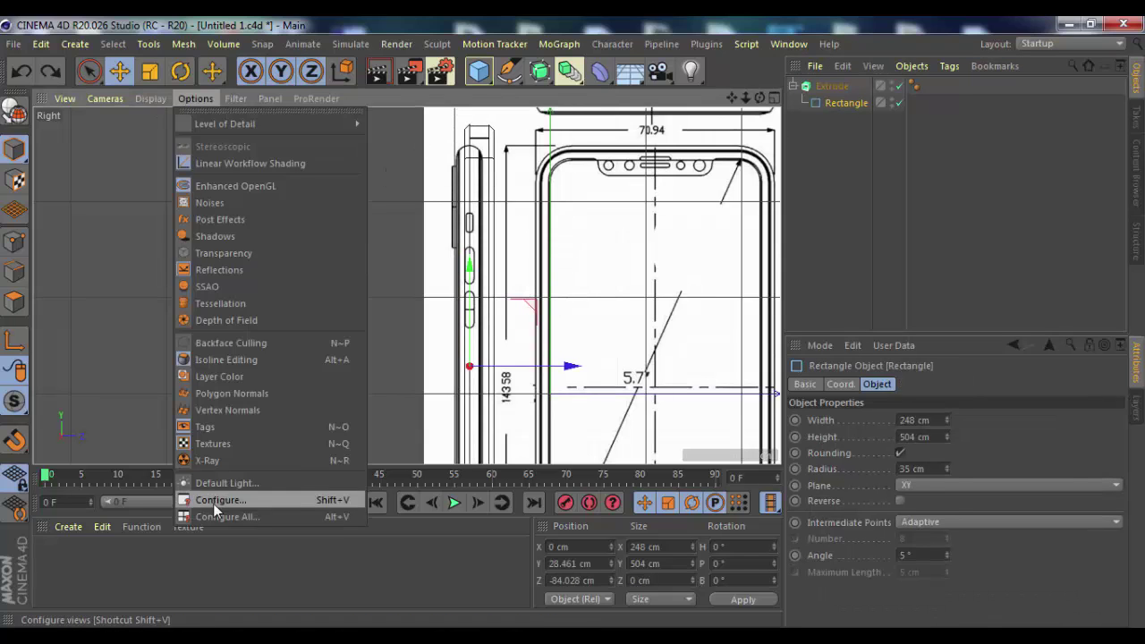
left_click(237, 495)
left_click_drag(891, 512, 900, 511)
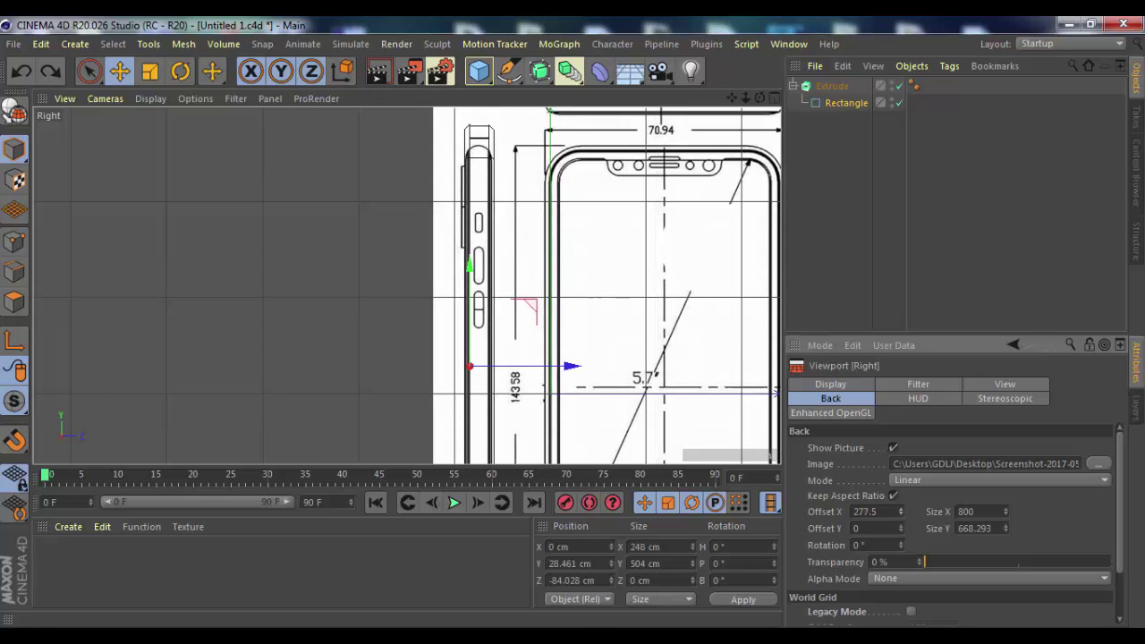
- Move the Right-view blueprint vertically into alignment with the phone body
scroll(409, 286, "down", 5)
scroll(504, 292, "down", 1)
scroll(504, 293, "up", 2)
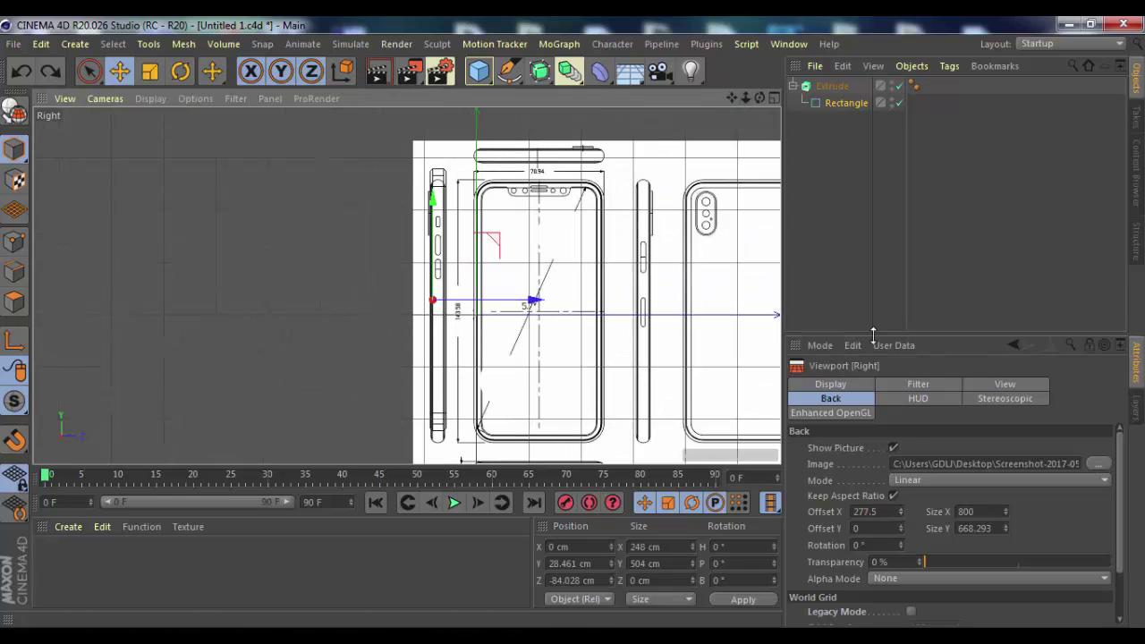
left_click_drag(900, 528, 904, 529)
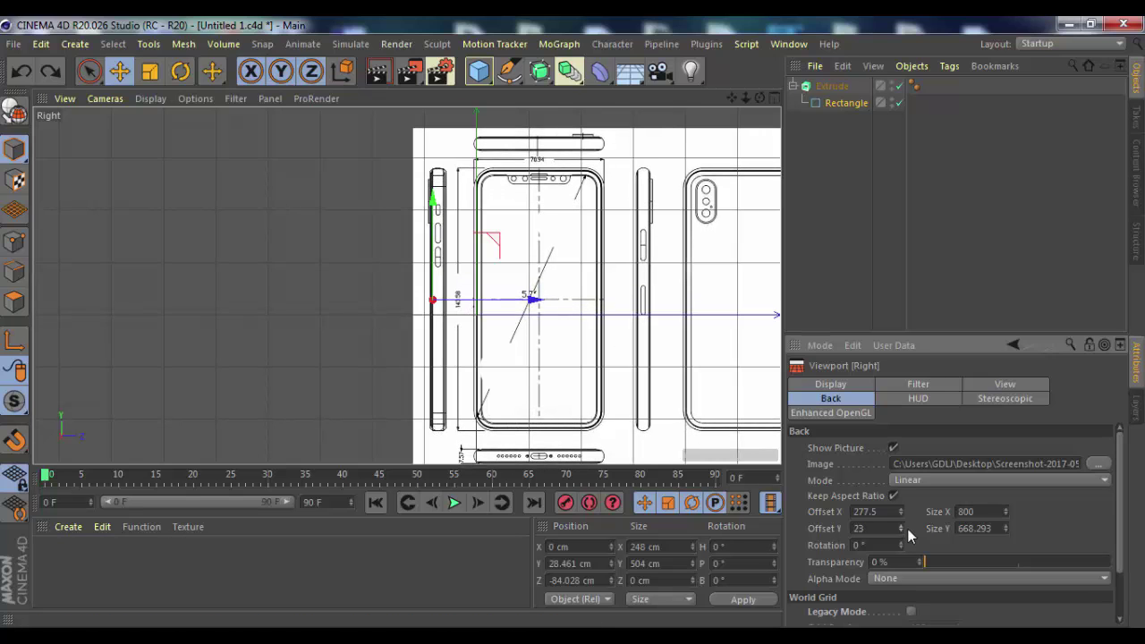
scroll(409, 286, "down", 3)
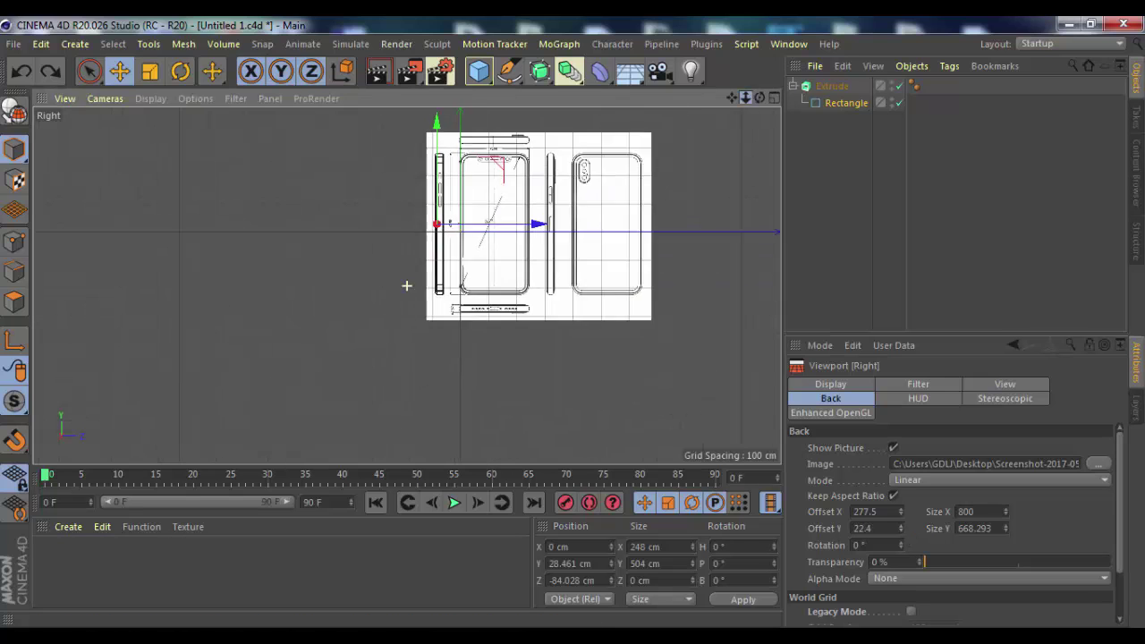
scroll(409, 286, "up", 2)
scroll(407, 286, "up", 3)
scroll(407, 285, "down", 3)
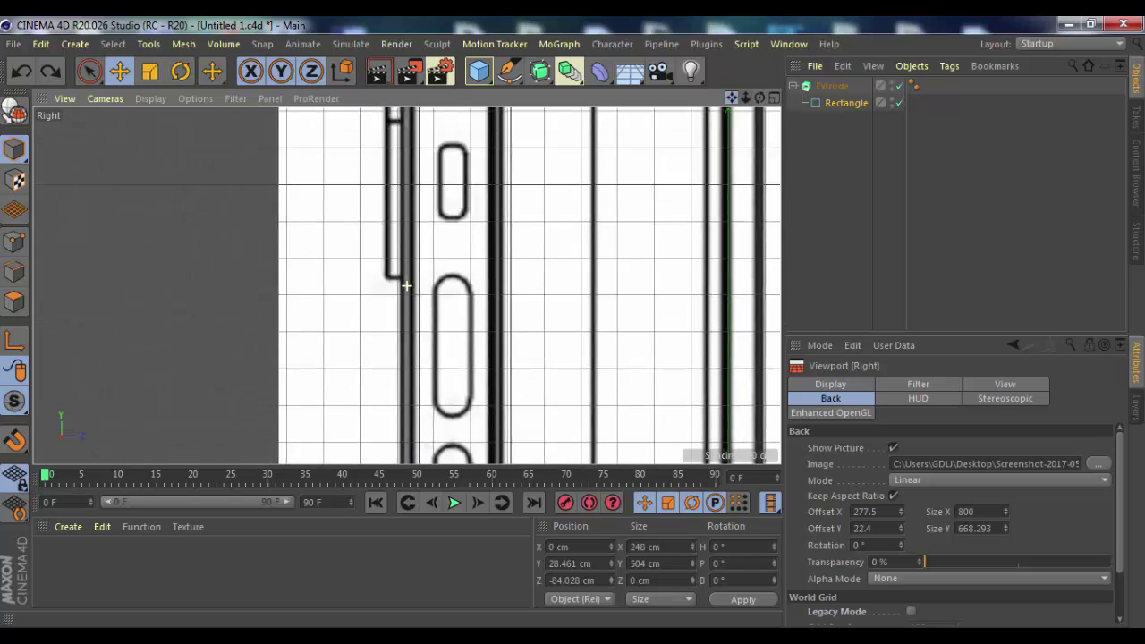
scroll(407, 285, "down", 2)
- Fine-tune the Right blueprint to Offset X 278.4 and Offset Y 21
left_click(834, 102)
left_click(702, 324)
left_click(195, 98)
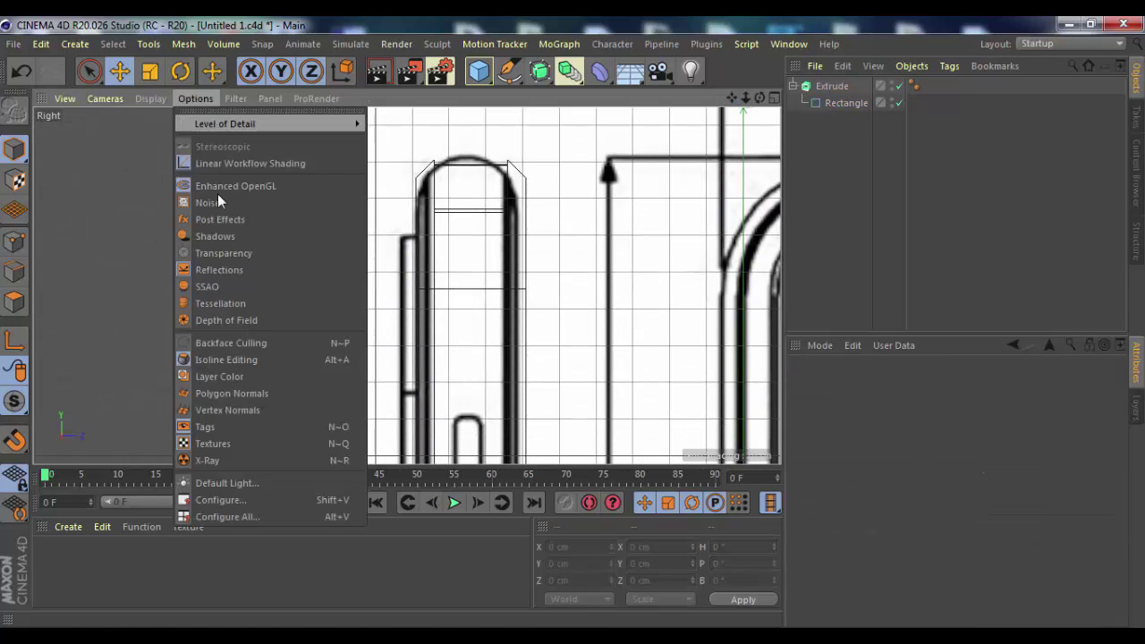
left_click(191, 498)
left_click(901, 532)
mouse_move(900, 532)
left_mouse_down()
mouse_move(900, 546)
mouse_move(901, 501)
left_mouse_up()
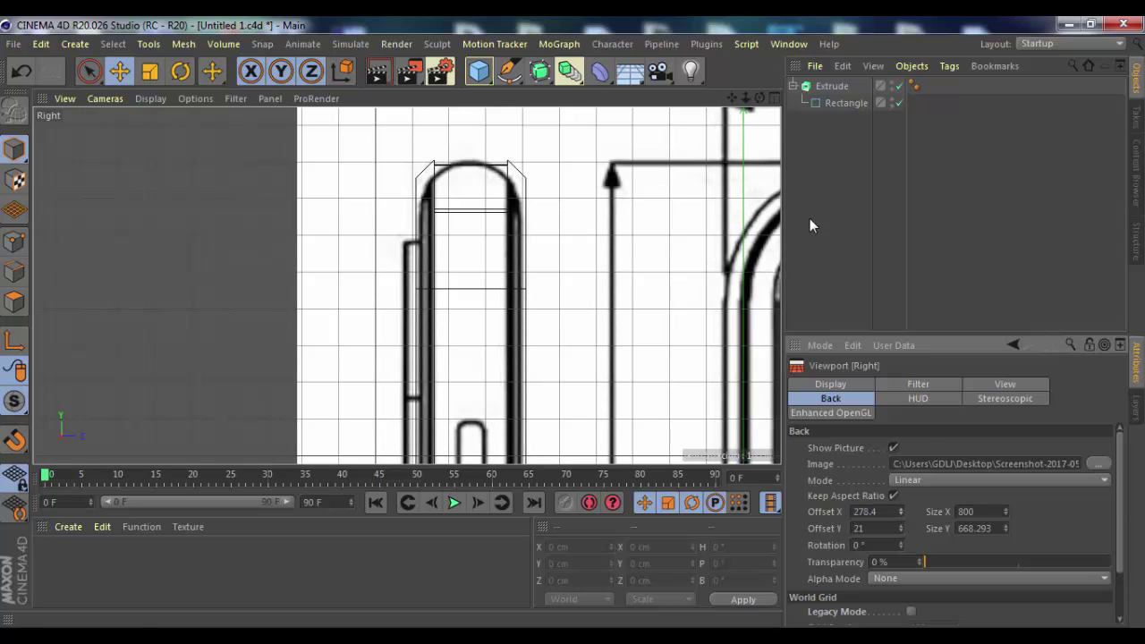
- Give both fillet caps 5 steps, with the end fillet radius at 5 cm
left_click(846, 103)
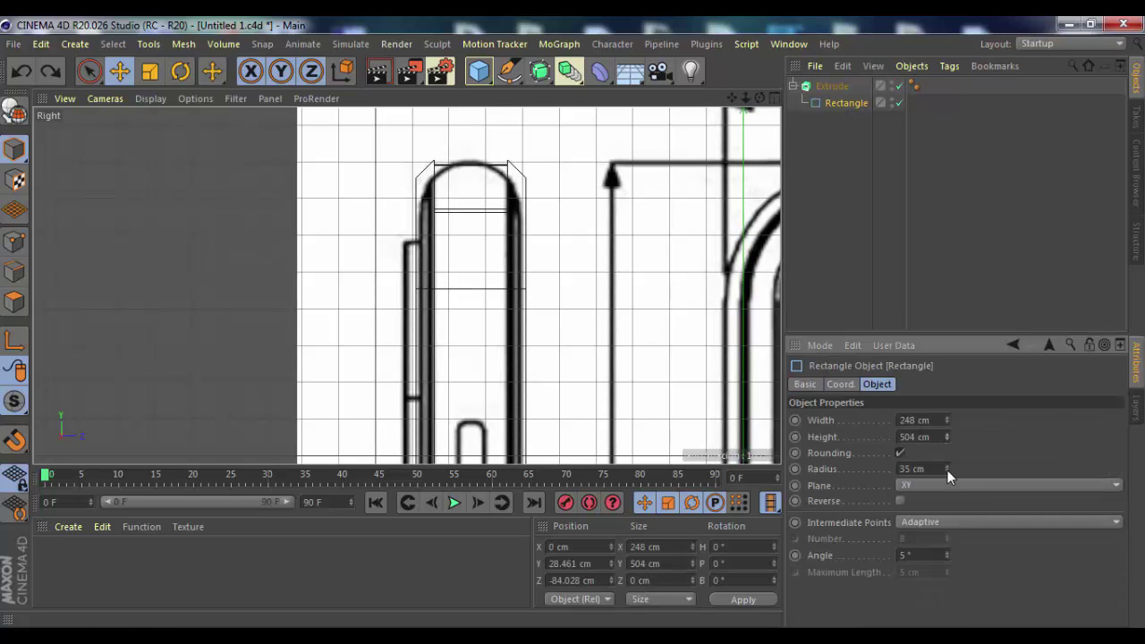
left_click(832, 86)
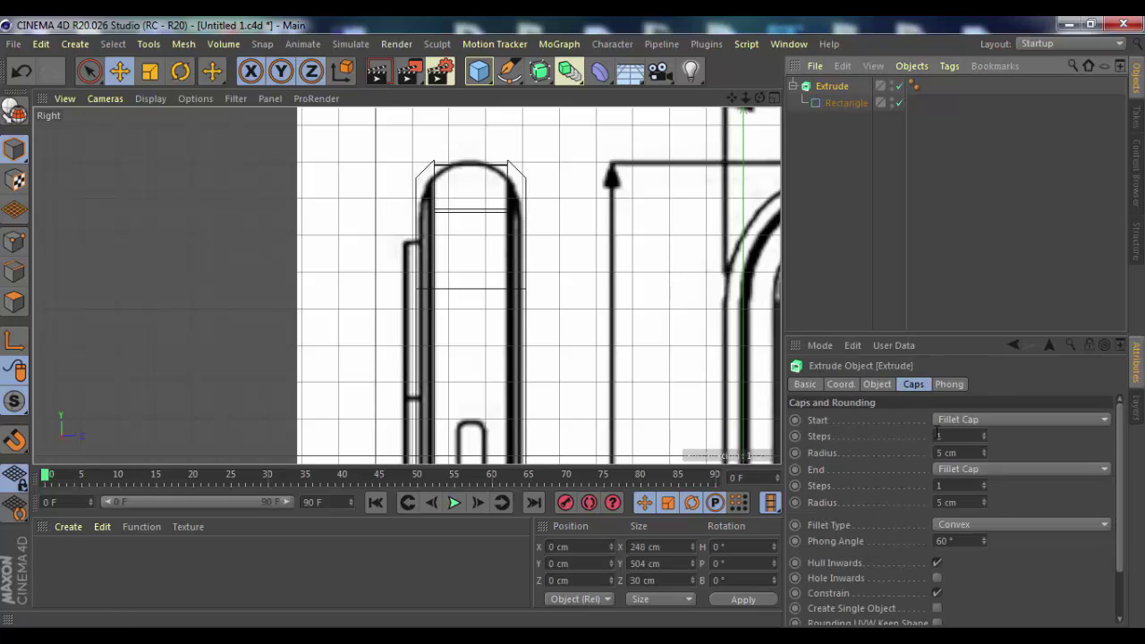
left_click(984, 450)
left_click(985, 433)
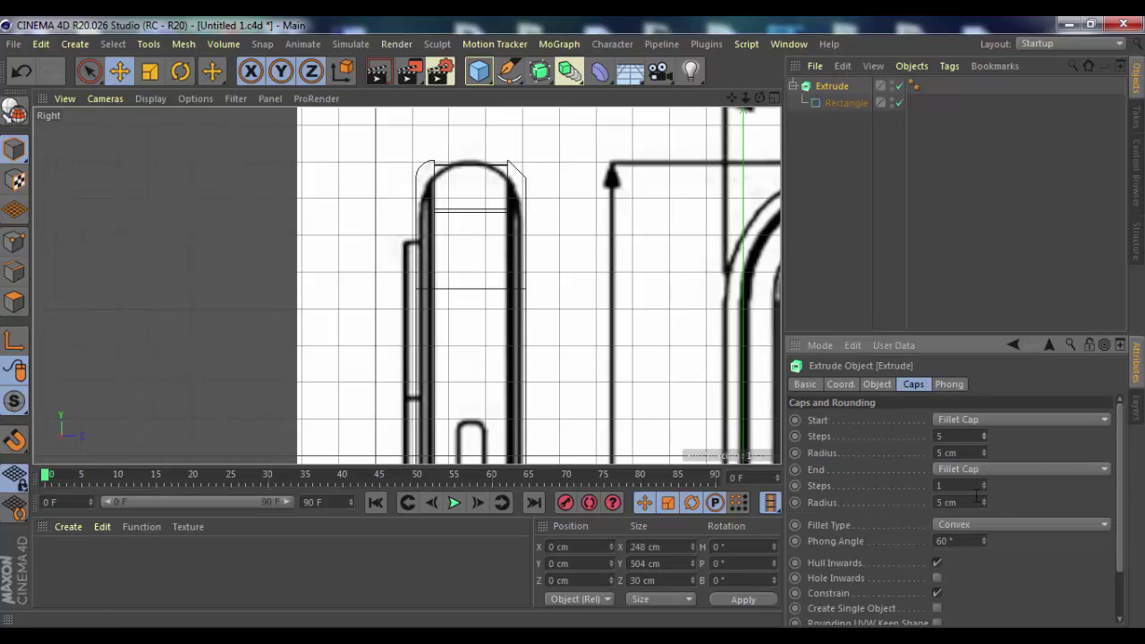
left_click(986, 504)
left_click(984, 483)
- Reduce the extrusion depth to 17 cm and place the rectangle at Z −76.482 cm
left_click(832, 103)
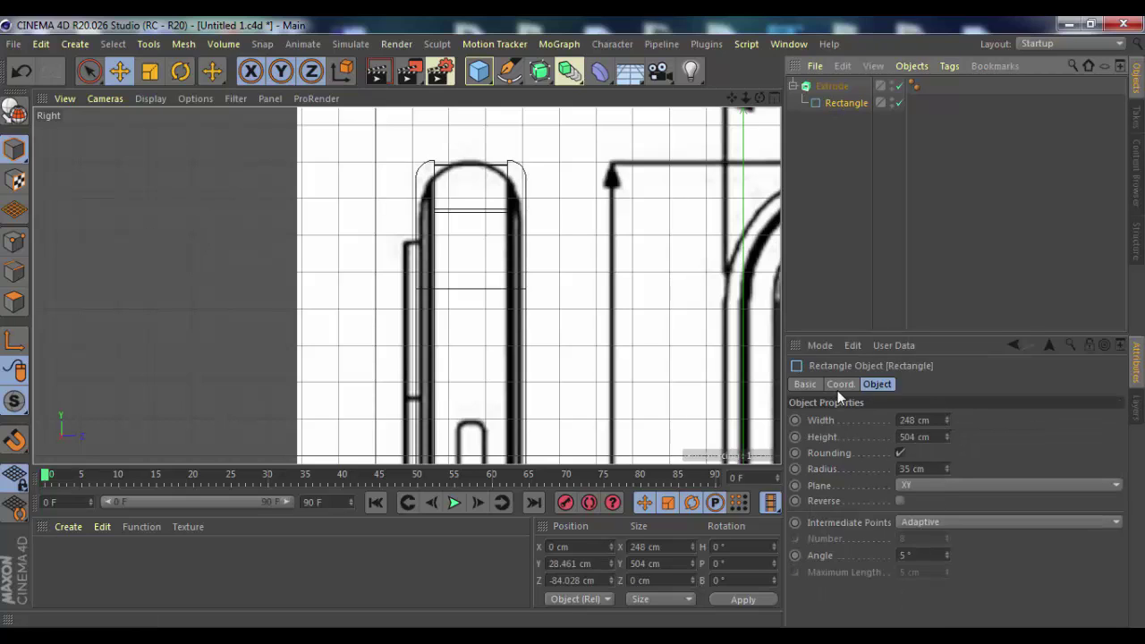
key("ctrl+z")
left_click(949, 384)
left_click(877, 384)
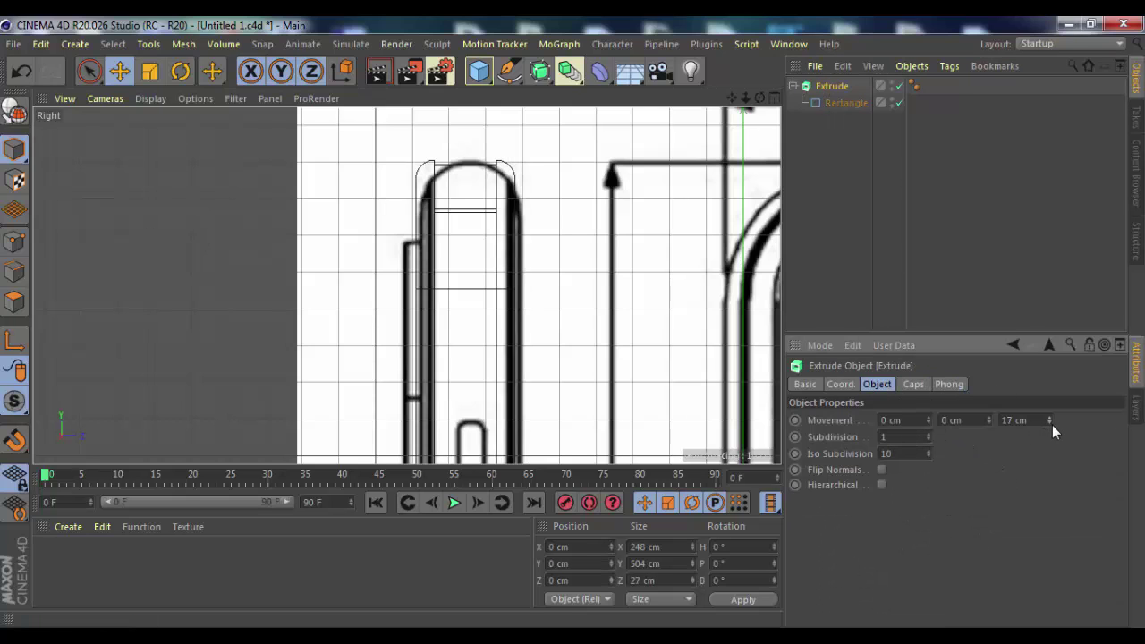
left_click_drag(1050, 420, 1050, 465)
left_click(825, 105)
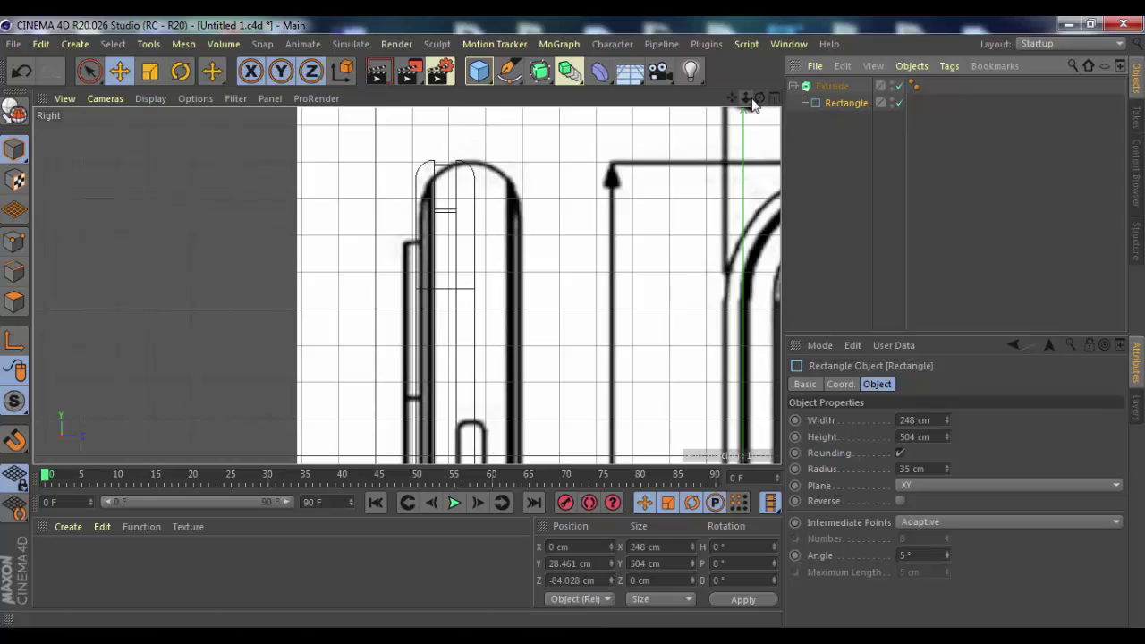
mouse_move(749, 100)
left_mouse_down()
mouse_move(540, 452)
mouse_move(549, 432)
left_mouse_up()
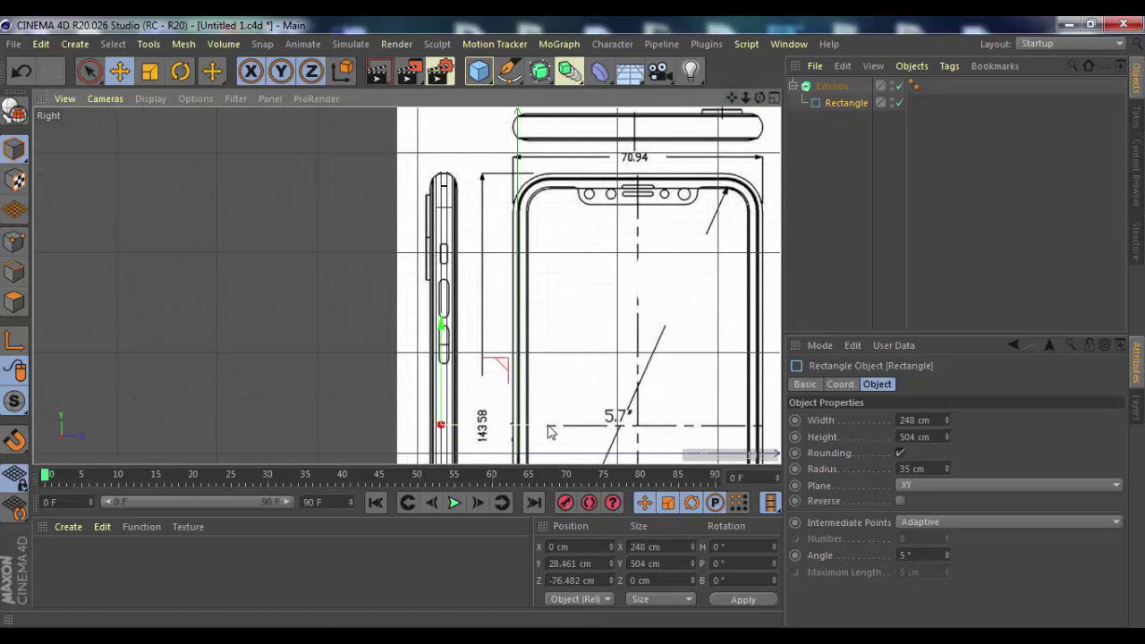
- Undo the last move and slide the rectangle along Z to −77.929 cm over the side profile
key("ctrl+z")
left_click_drag(612, 582, 612, 563)
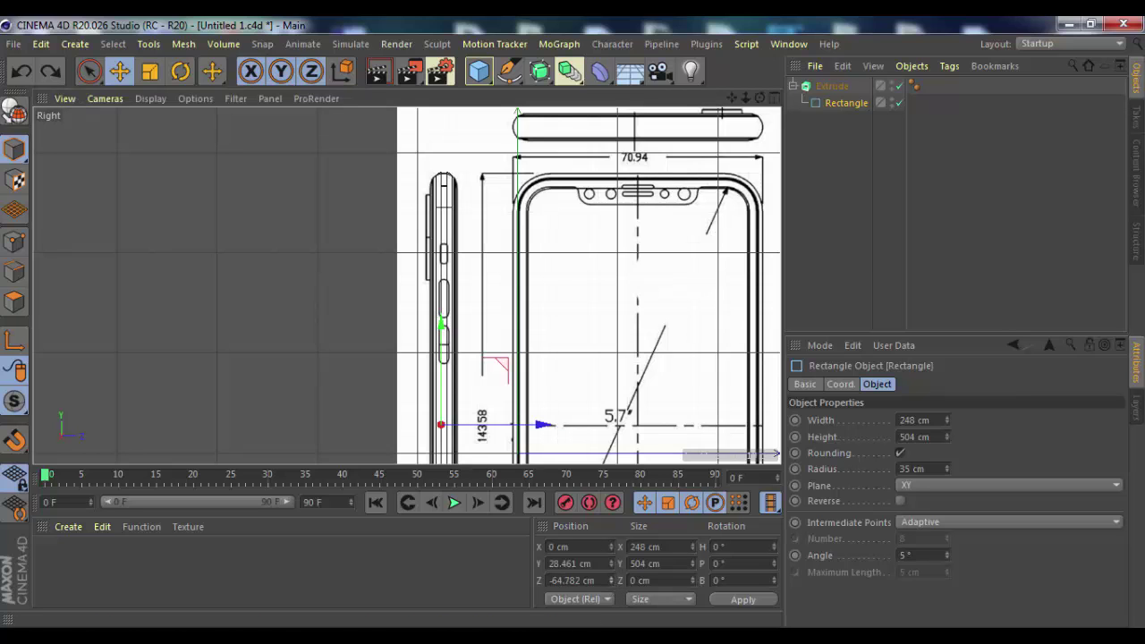
scroll(494, 376, "up", 5)
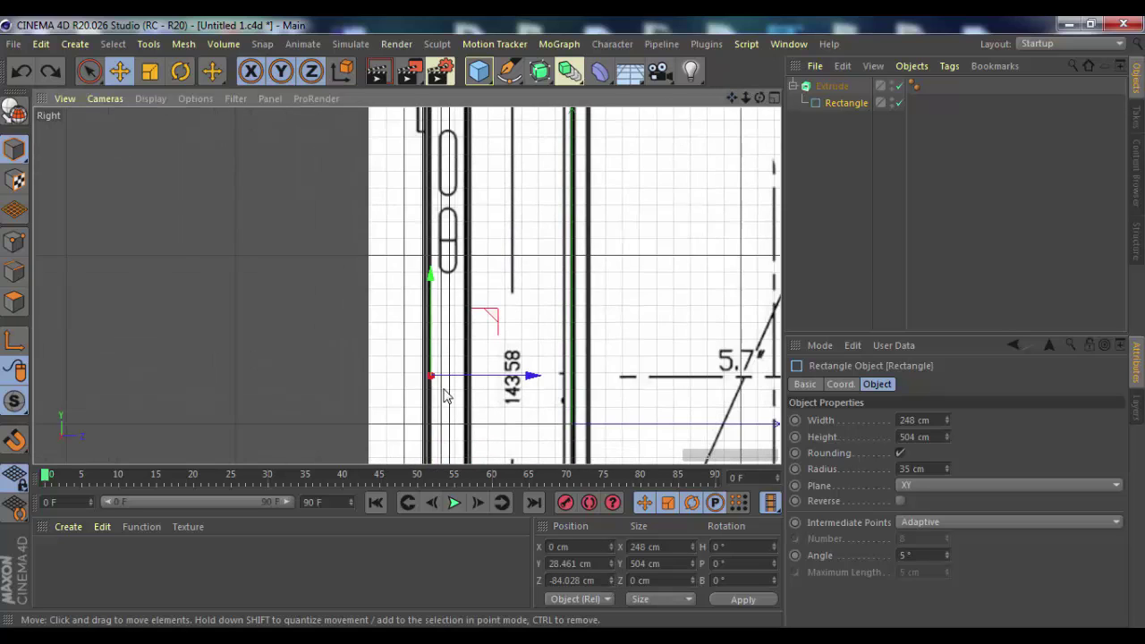
left_click_drag(490, 379, 506, 376)
middle_click_drag(507, 377, 510, 626)
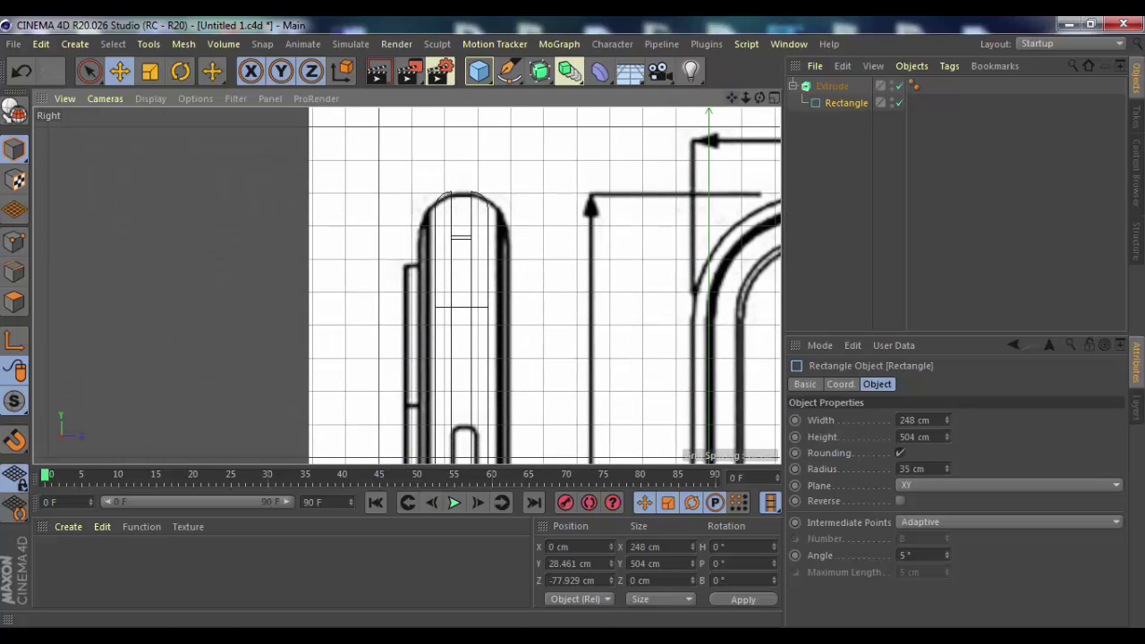
- Shift the side-view blueprint to Offset X 282.7, Offset Y 20.6 to match the body
left_click(195, 98)
left_click(224, 510)
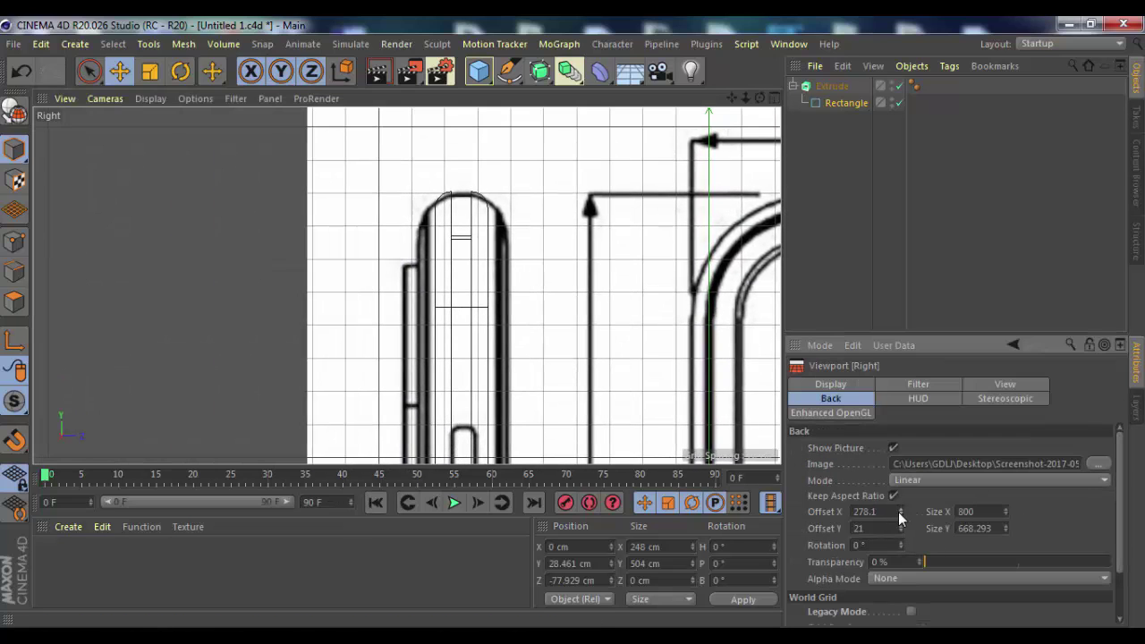
left_click(832, 86)
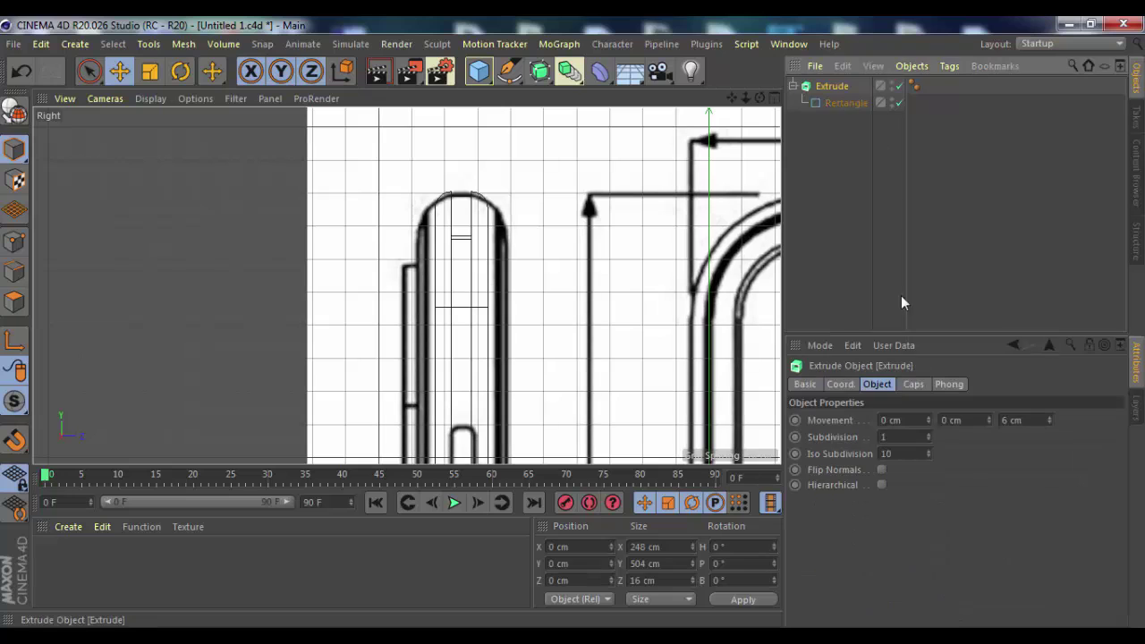
left_click(1050, 417)
left_click(834, 103)
left_click(195, 99)
left_click(204, 494)
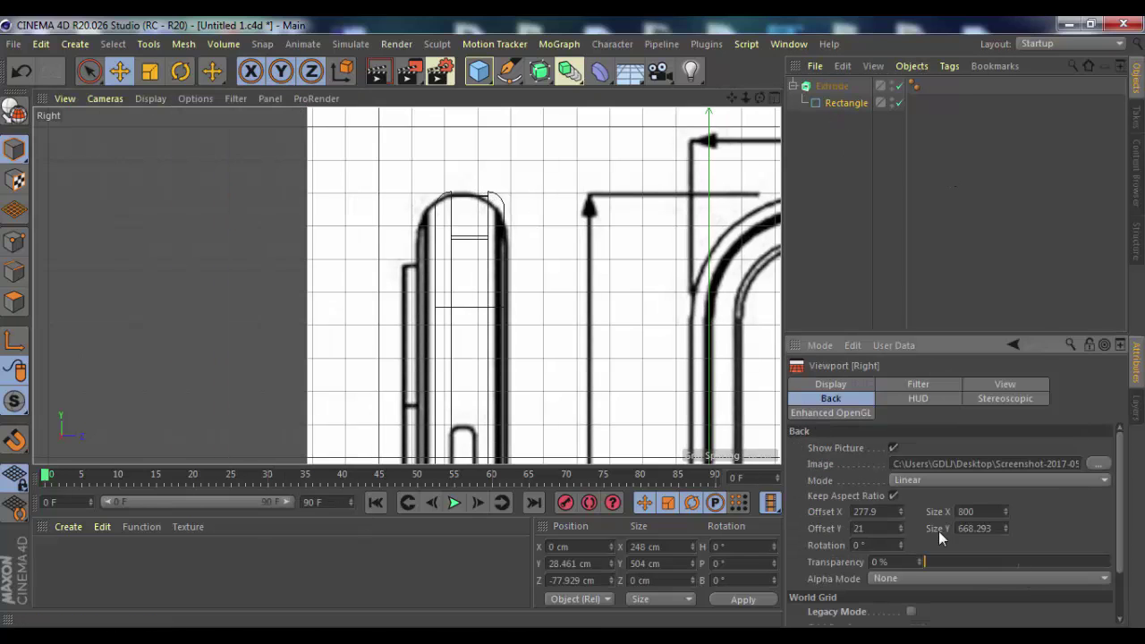
left_click_drag(1005, 527, 1006, 501)
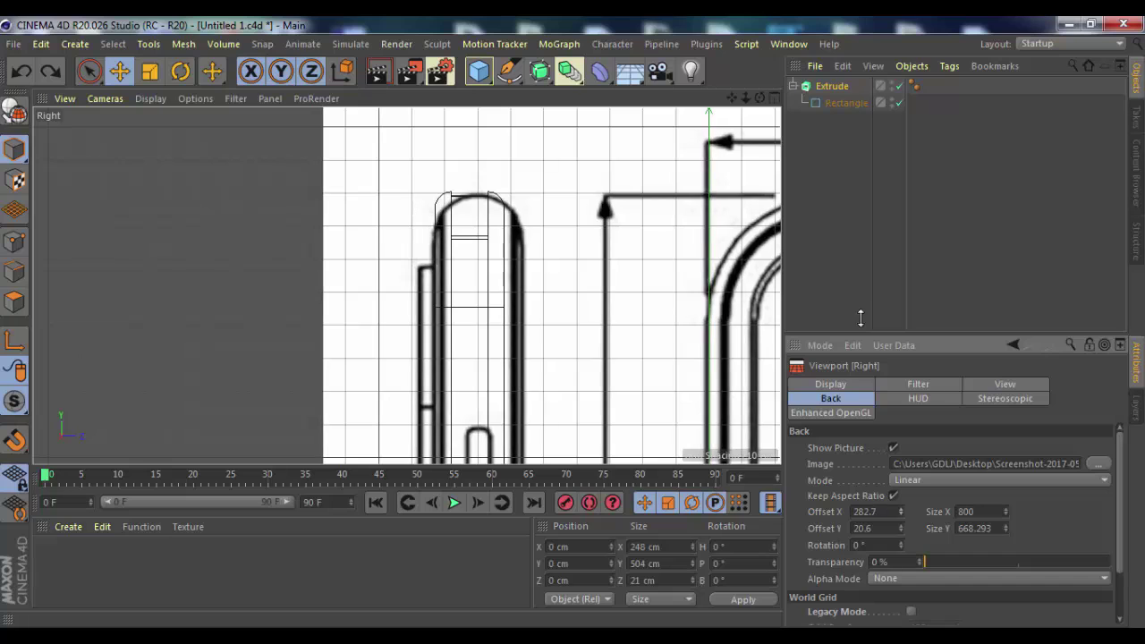
- Deepen the extrusion from 16 to 17 cm and check the body in Perspective
left_click(902, 230)
left_click(1048, 419)
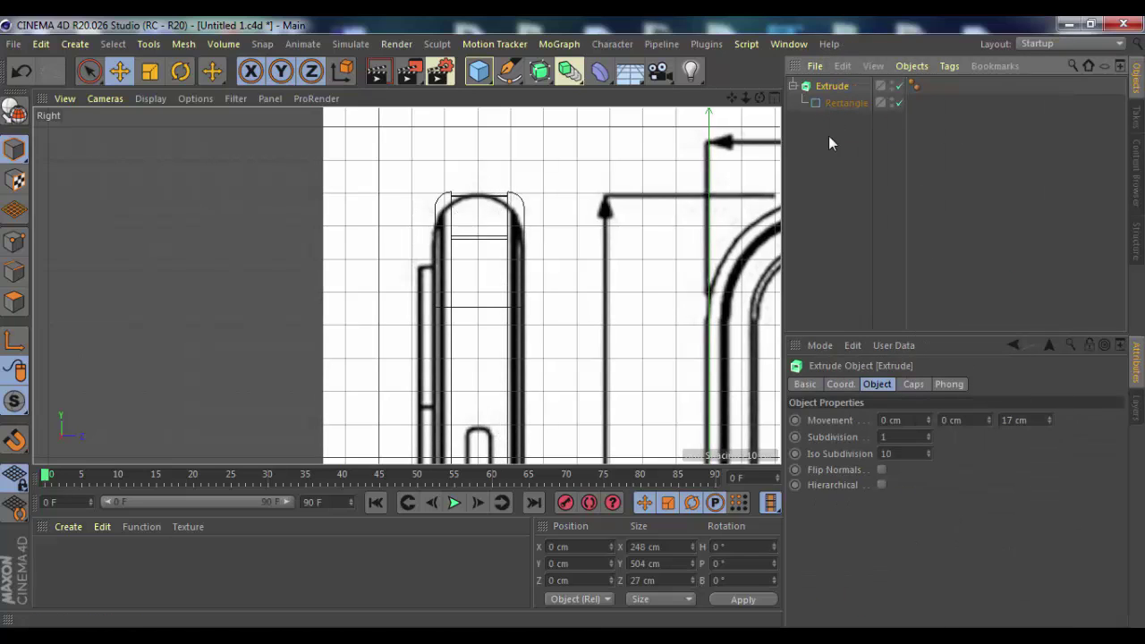
left_click(839, 109)
left_click(774, 98)
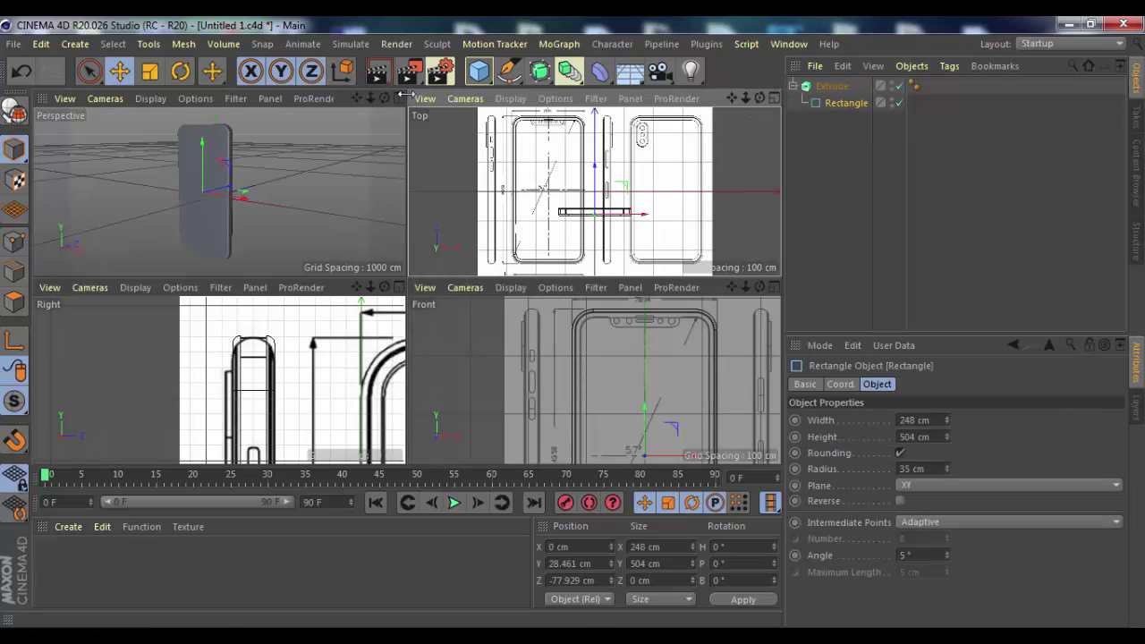
middle_click(405, 285)
left_click(14, 43)
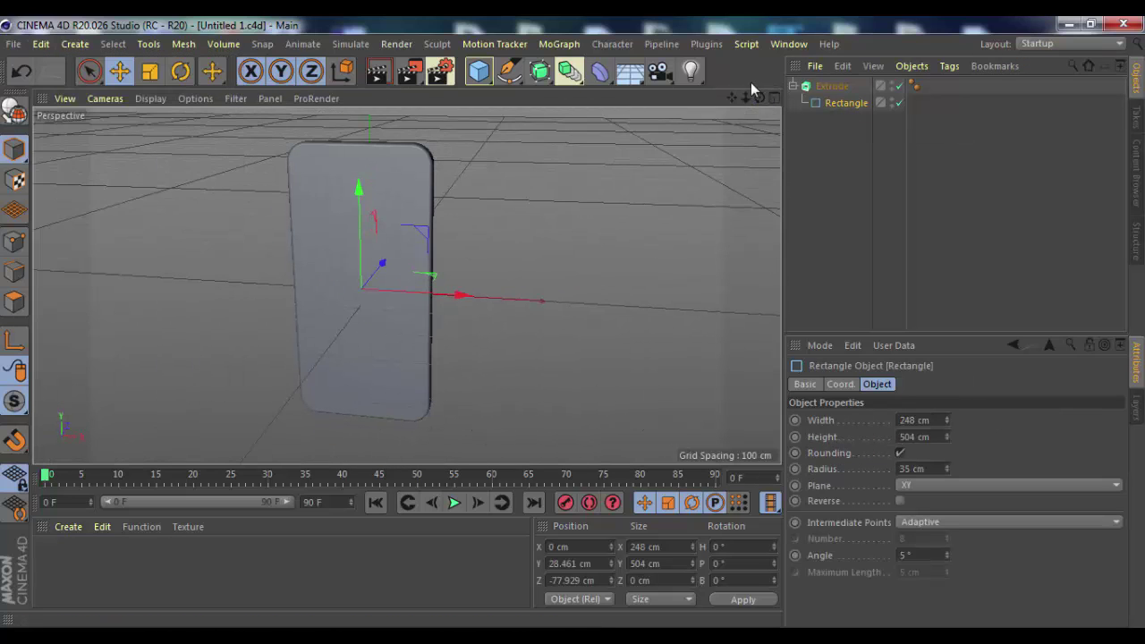
left_click(775, 100)
- Maximize the side view and shift its blueprint background image to line up with the phone body
left_click(399, 286)
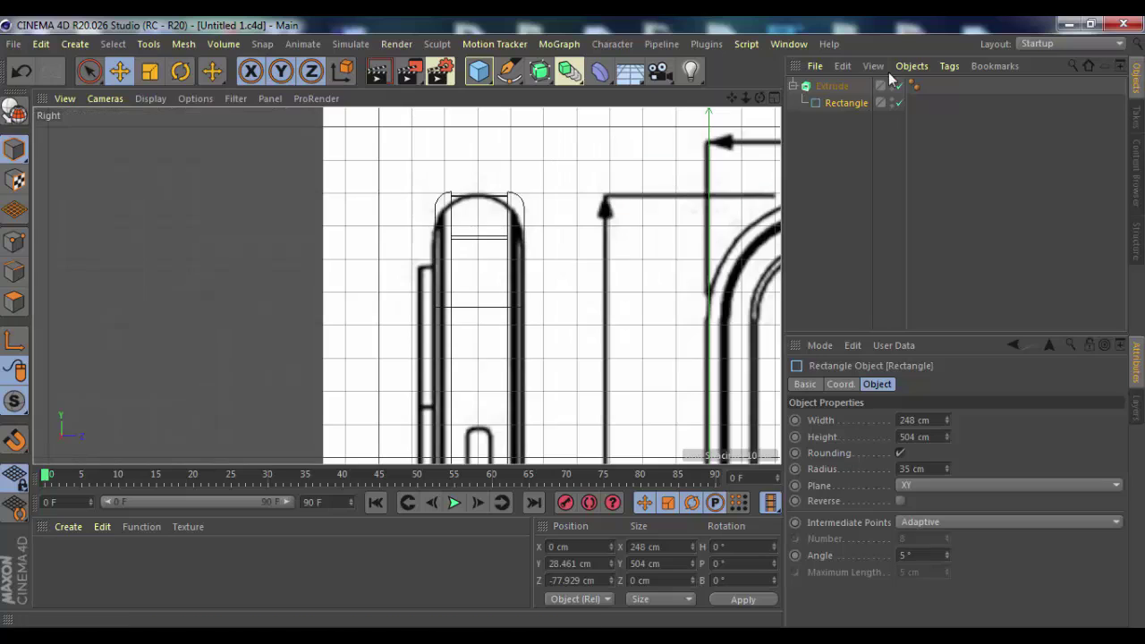
left_click(860, 87)
left_click(912, 384)
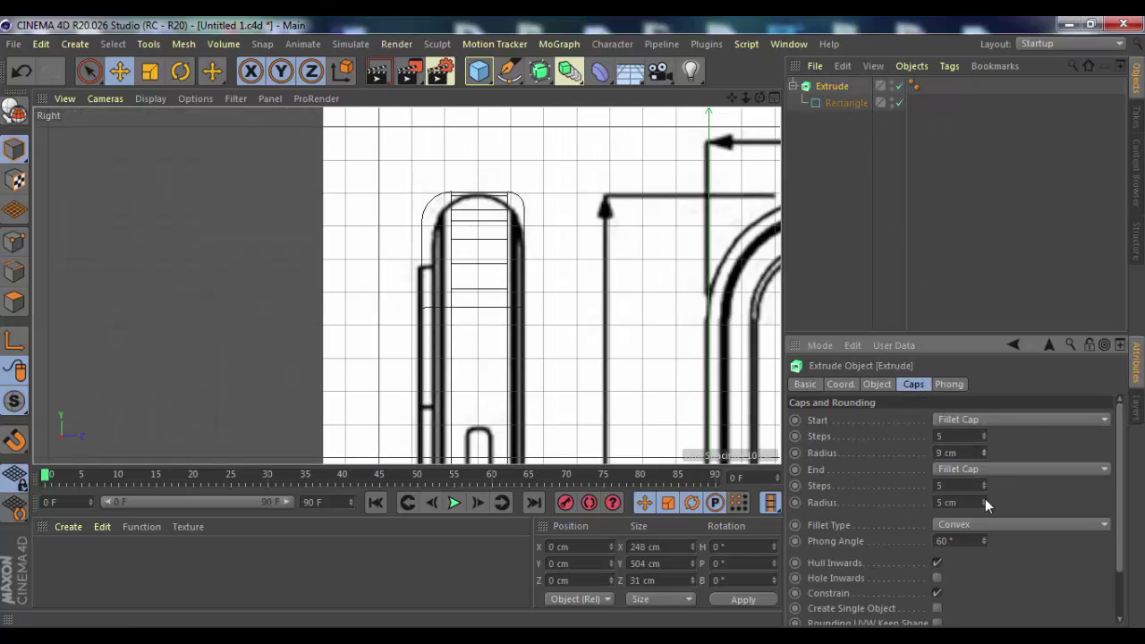
left_click(846, 103)
left_click(195, 98)
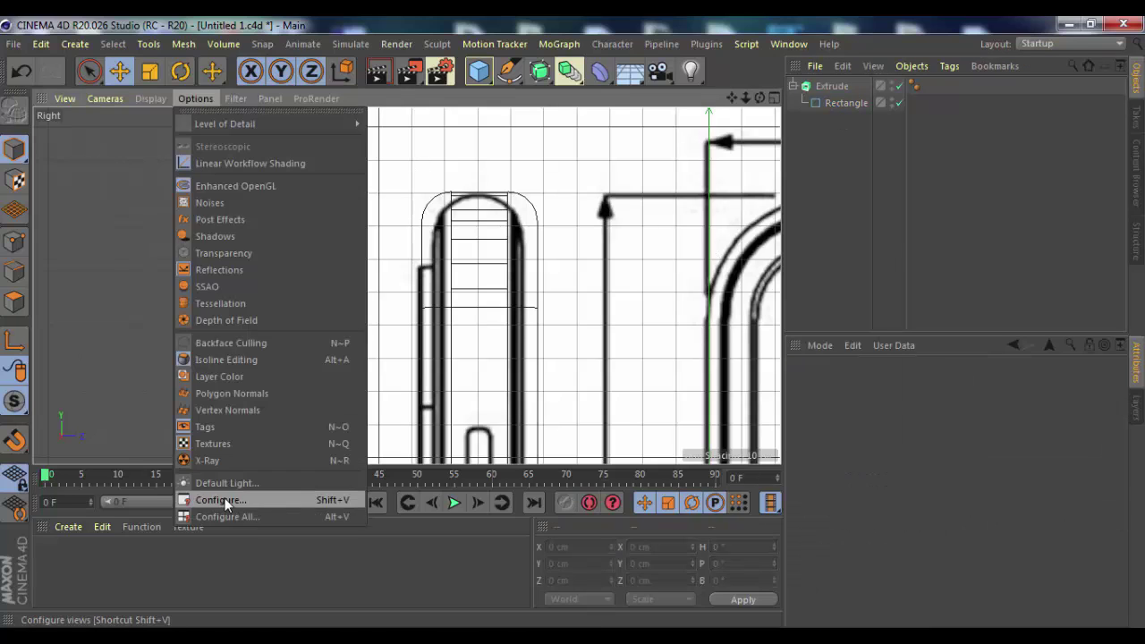
left_click(224, 502)
left_click_drag(900, 516, 858, 516)
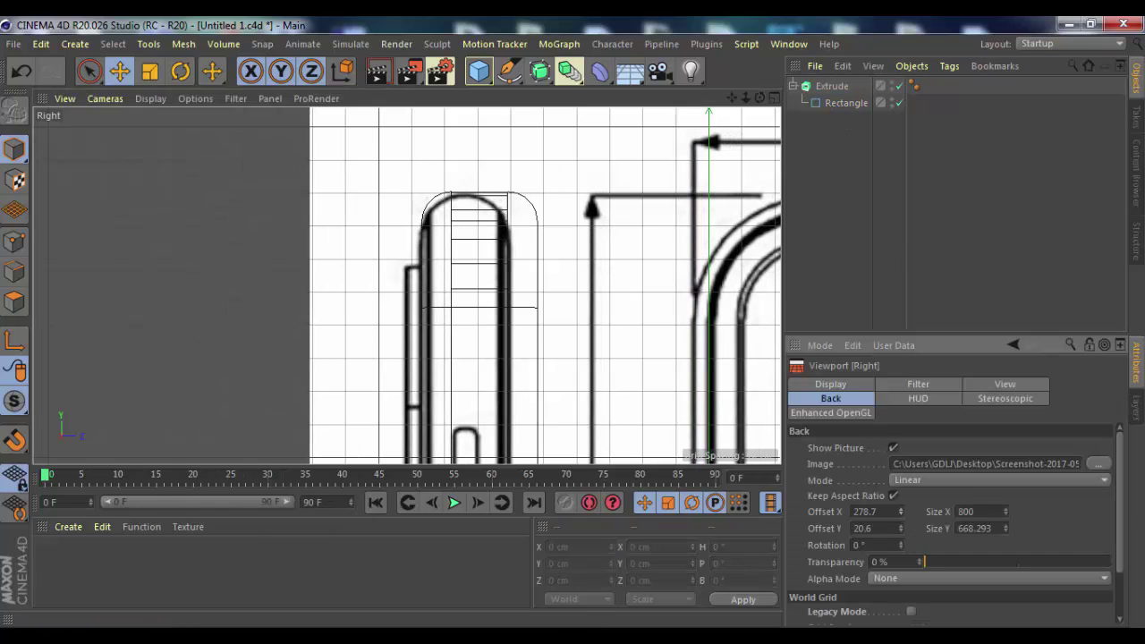
- Reduce the start fillet radius to 8 cm and move the extruded body to match the blueprint
left_click(1013, 345)
left_click(1013, 345)
left_click(983, 454)
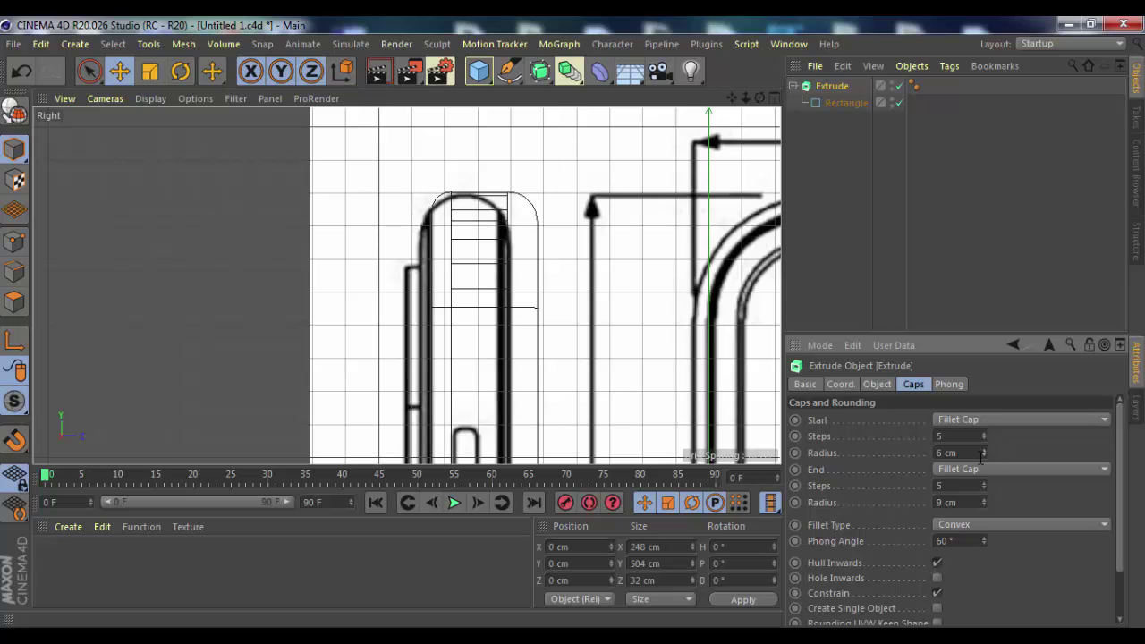
left_click(119, 71)
left_click_drag(498, 234, 505, 234)
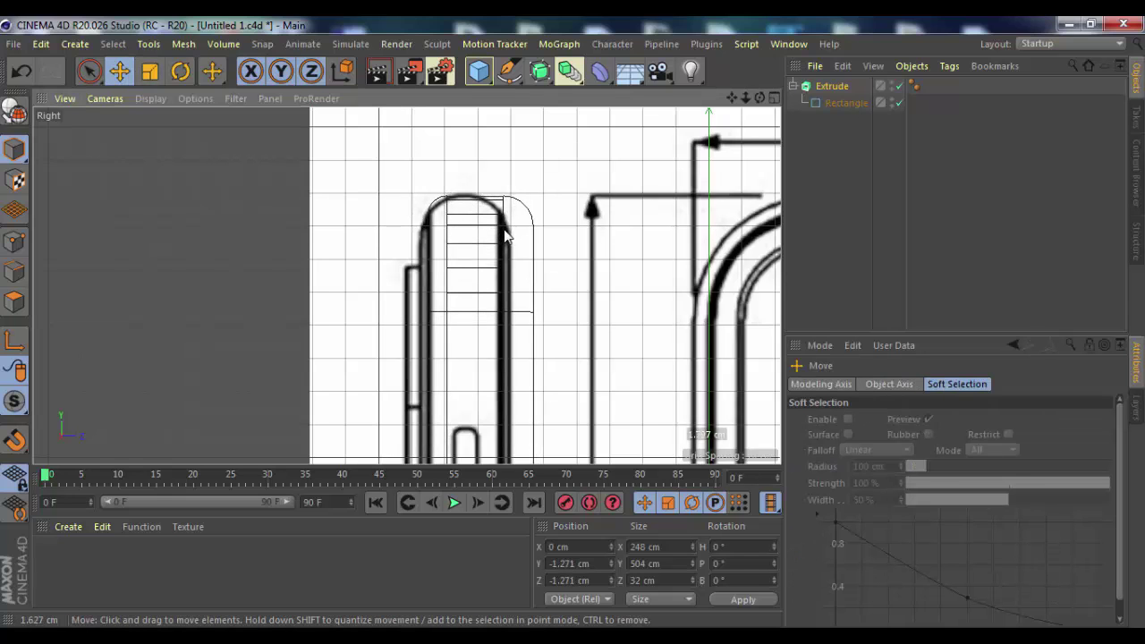
- Tune the fillet caps to a 12 cm start radius with more steps and a 9 cm end radius
left_click(832, 86)
left_click(986, 451)
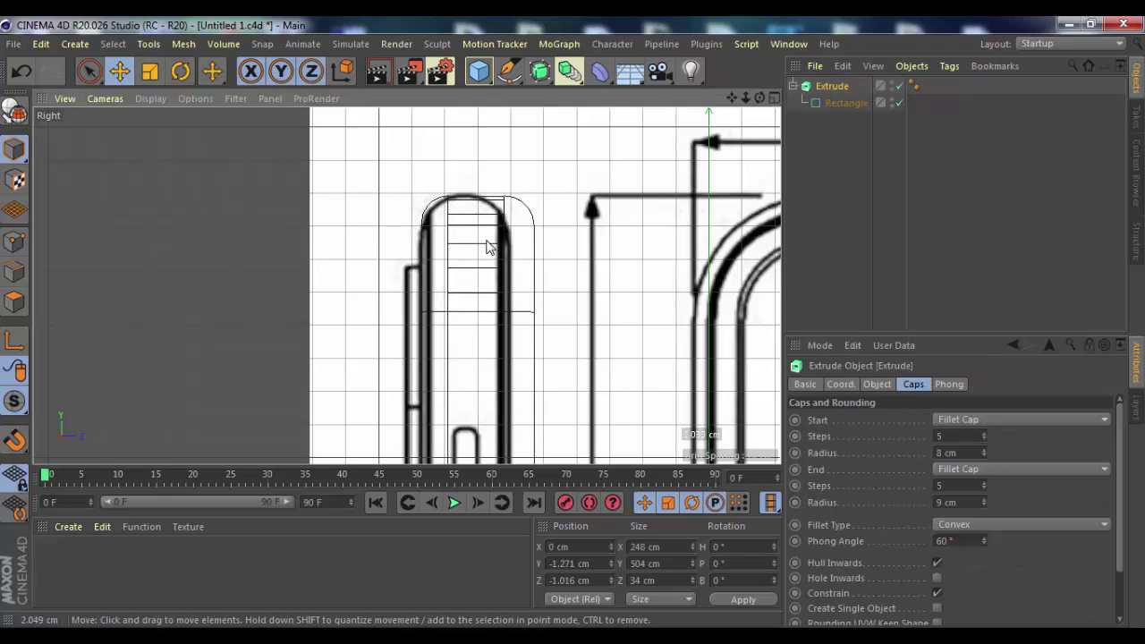
left_click(983, 500)
left_click(983, 500)
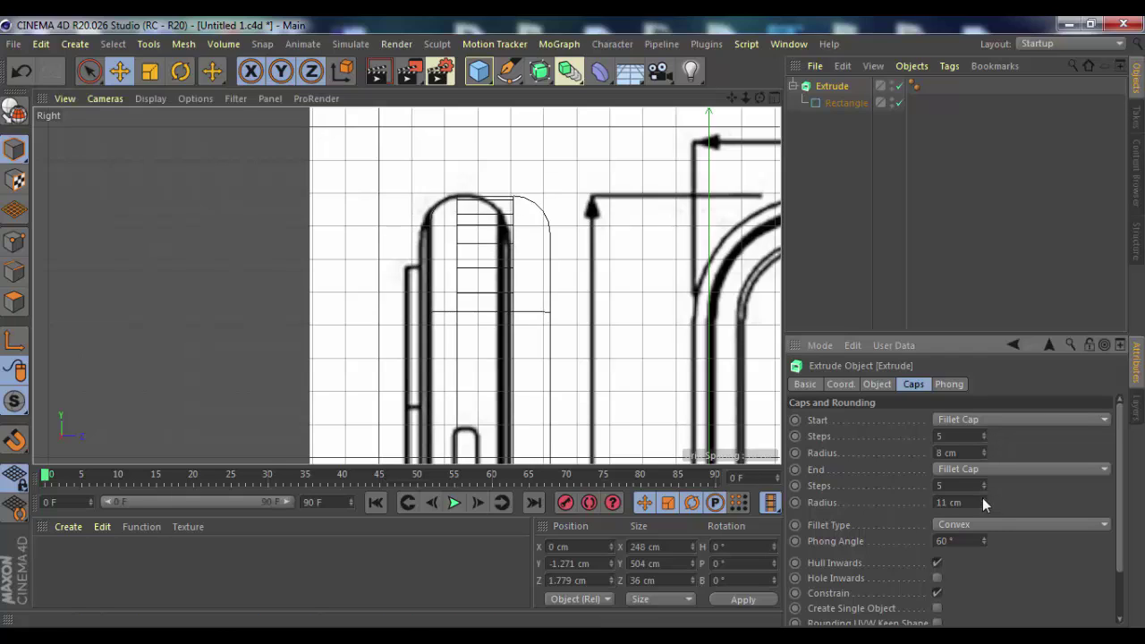
left_click(983, 501)
left_click(983, 501)
left_click(983, 450)
left_click(983, 450)
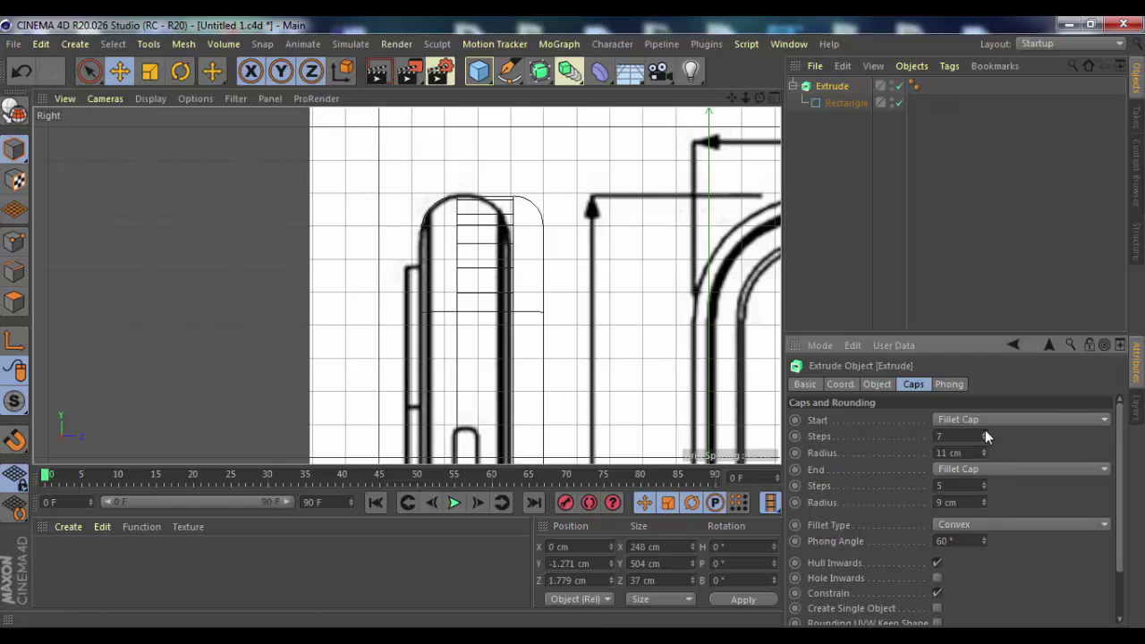
left_click_drag(984, 435, 984, 403)
left_click_drag(983, 502, 983, 488)
- Check the 5 cm extrusion depth, then maximize Perspective and orbit to inspect the rounded edges
left_click(845, 103)
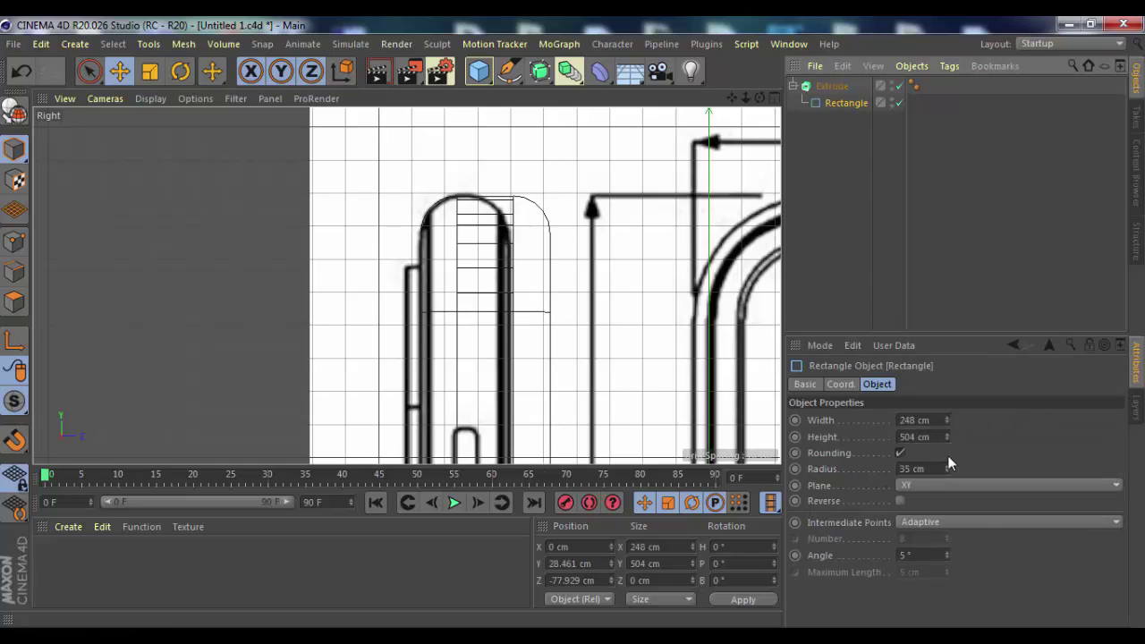
left_click(832, 86)
left_click(876, 384)
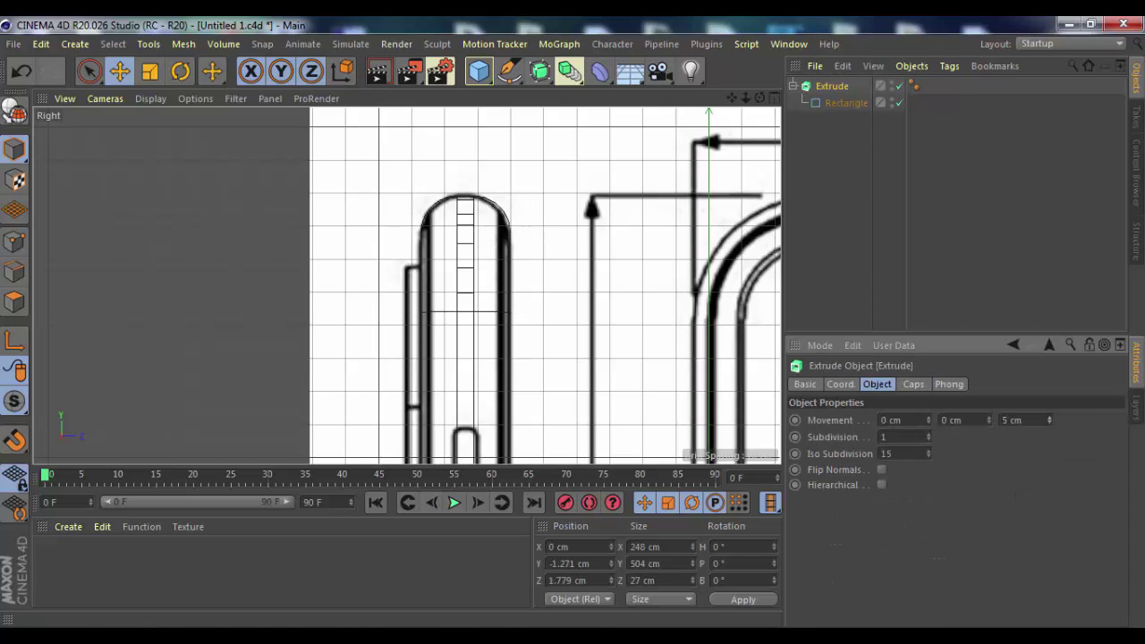
left_click(921, 269)
left_click(774, 98)
left_click(406, 98)
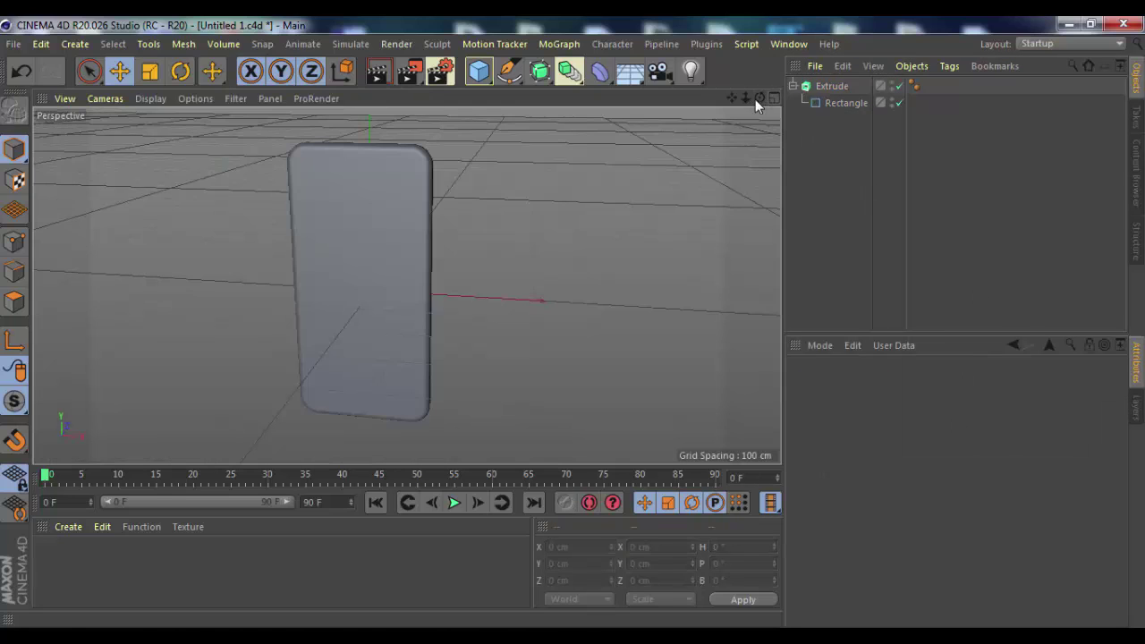
mouse_move(759, 98)
left_mouse_down()
mouse_move(403, 284)
mouse_move(434, 174)
left_mouse_up()
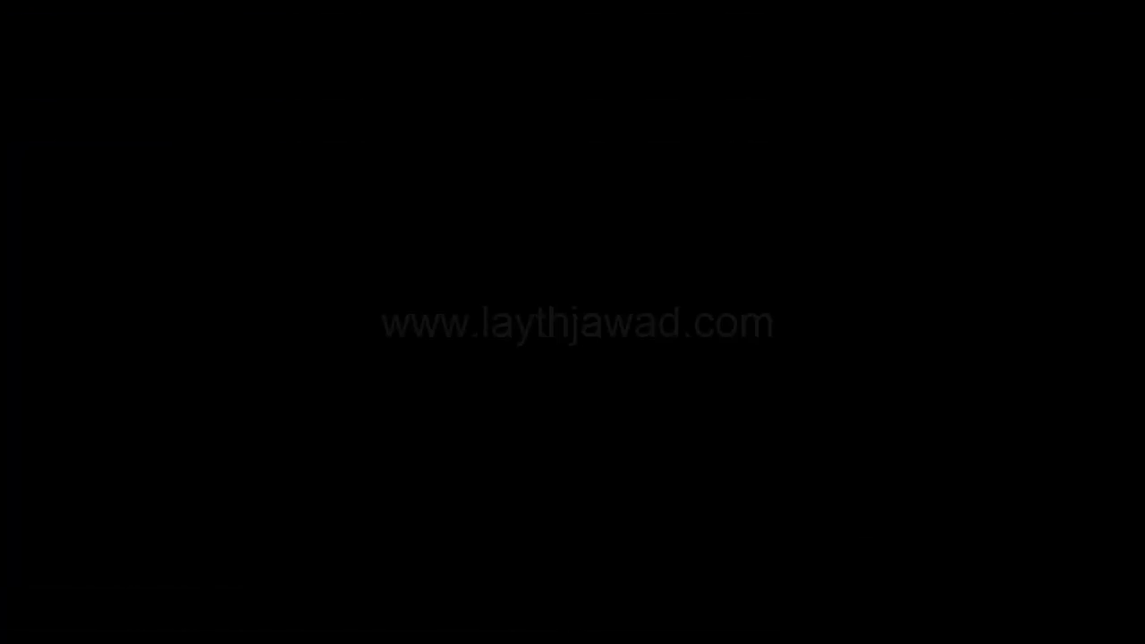